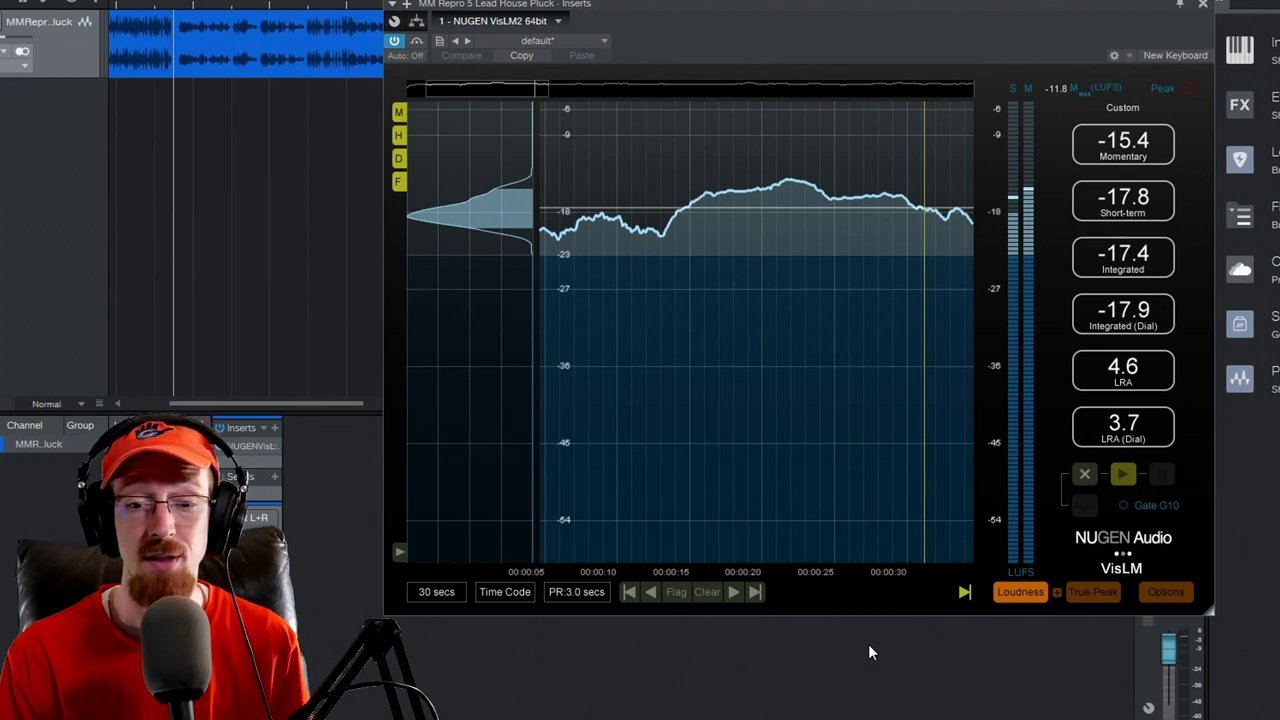
Step: Open VisLM2's Meters settings page in place of the loudness readouts
{"action": "left_click", "coordinate": [1164, 594]}
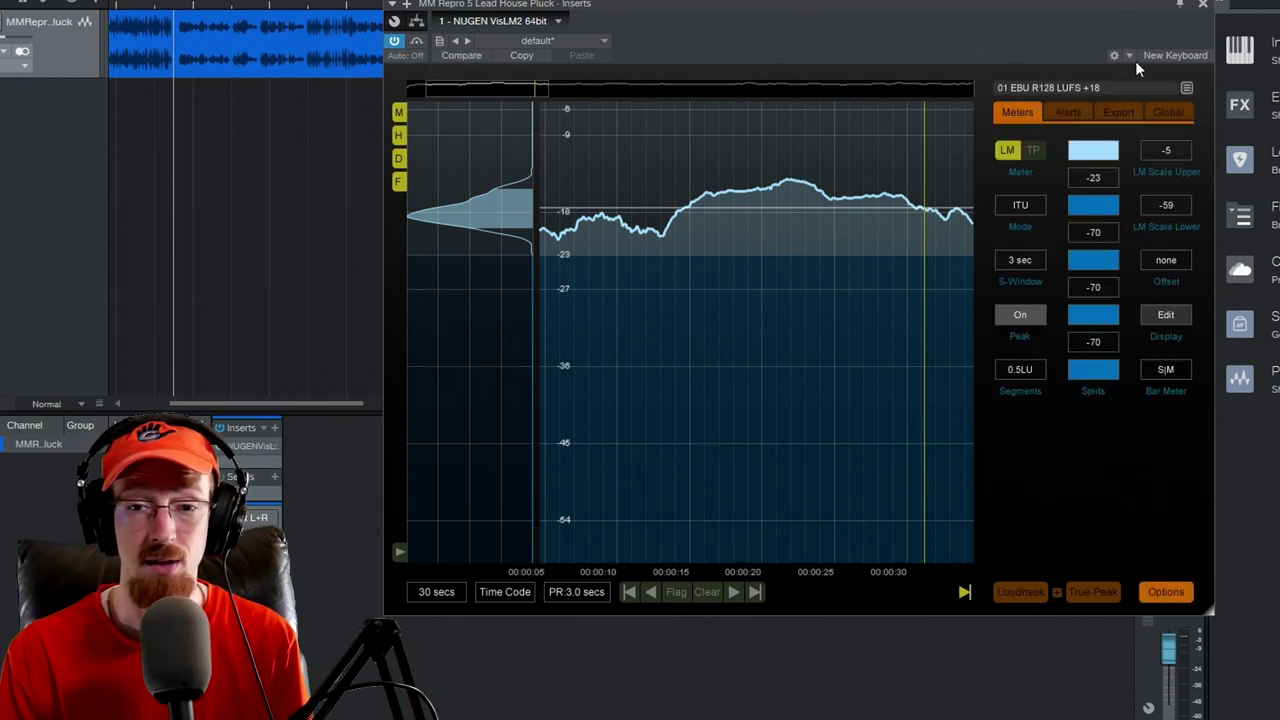
Step: Load the 11 Netflix Stereo preset from the preset list, then return to the loudness view
{"action": "left_click", "coordinate": [1188, 87]}
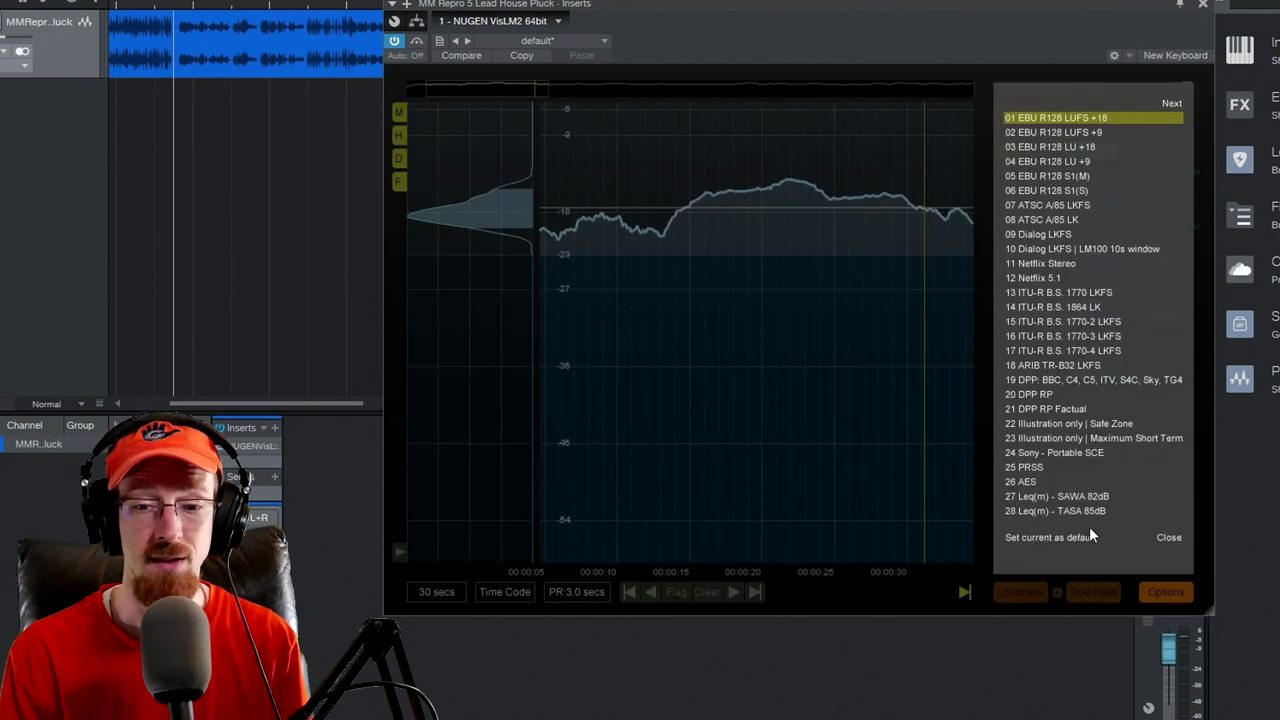
{"action": "left_click", "coordinate": [1166, 104]}
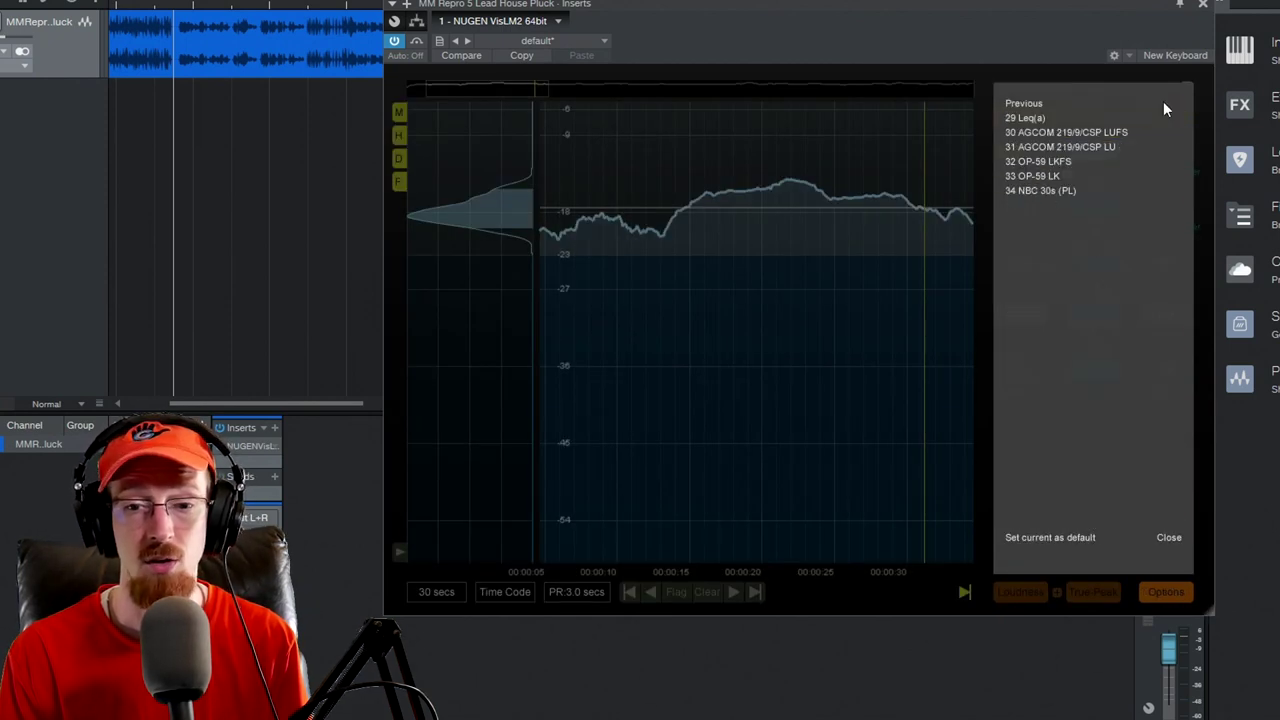
{"action": "left_click", "coordinate": [1167, 538]}
{"action": "left_click", "coordinate": [1174, 593]}
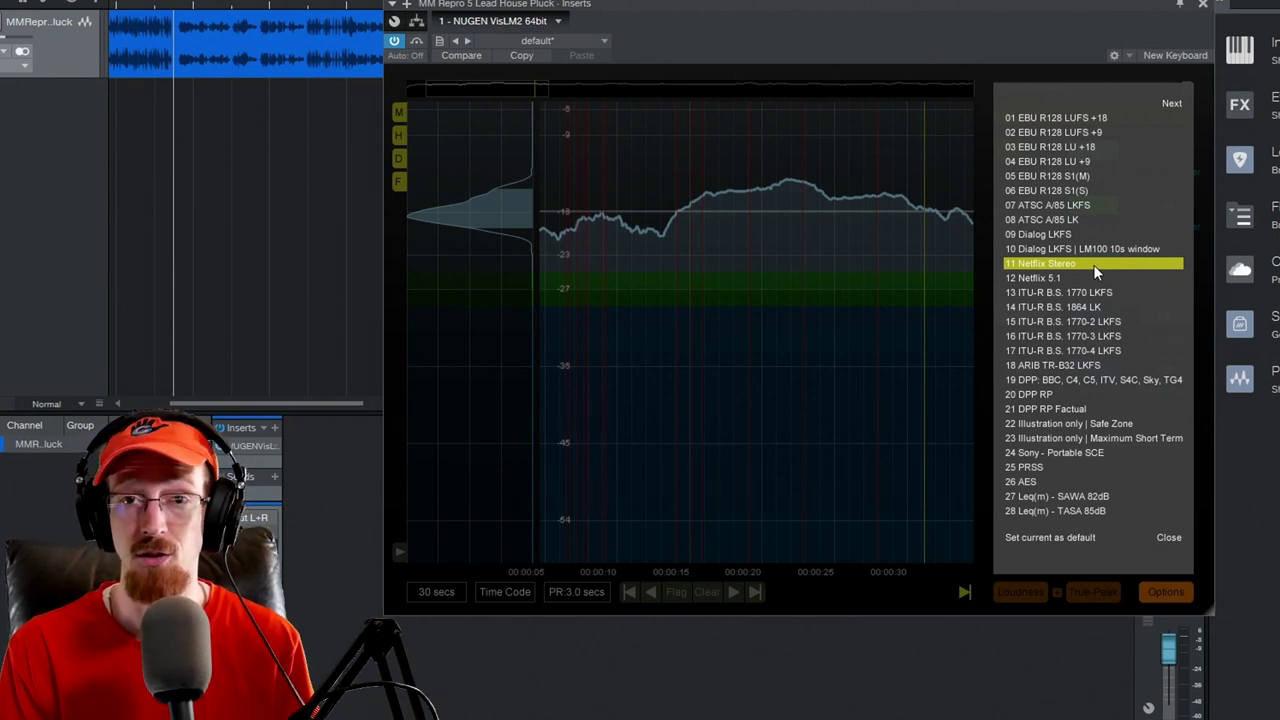
{"action": "left_click", "coordinate": [1093, 264]}
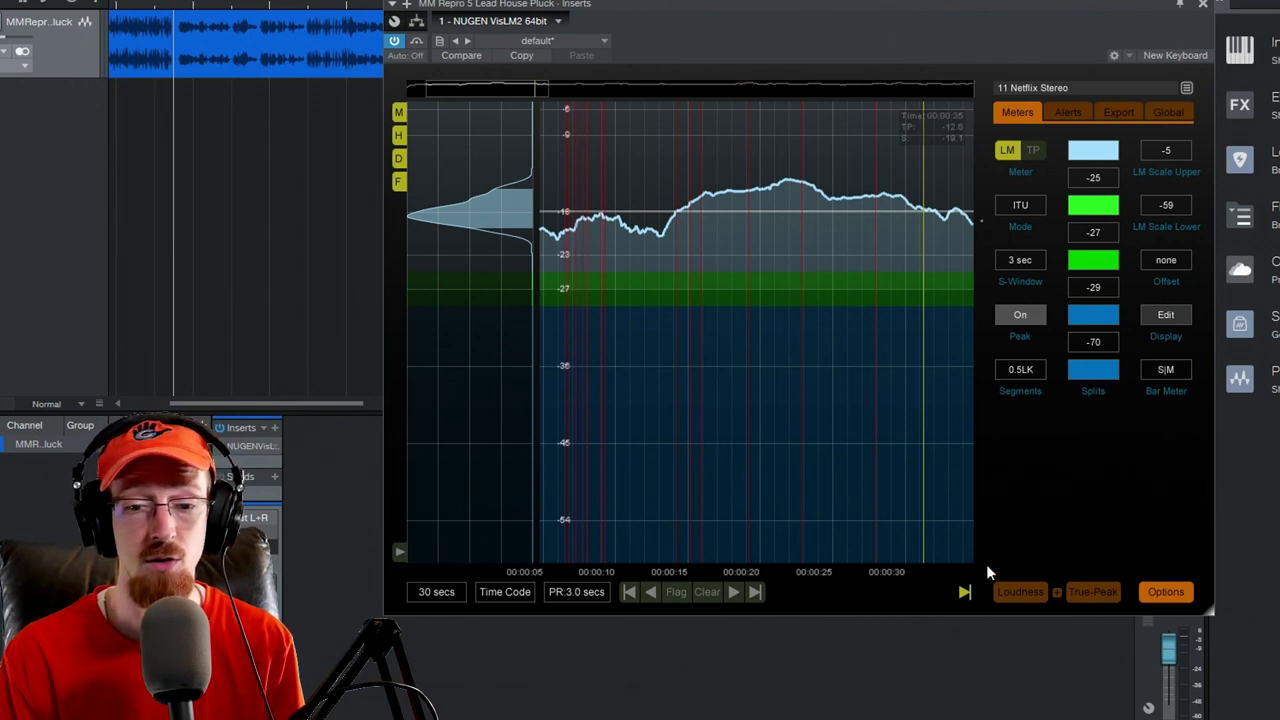
{"action": "left_click", "coordinate": [1020, 592]}
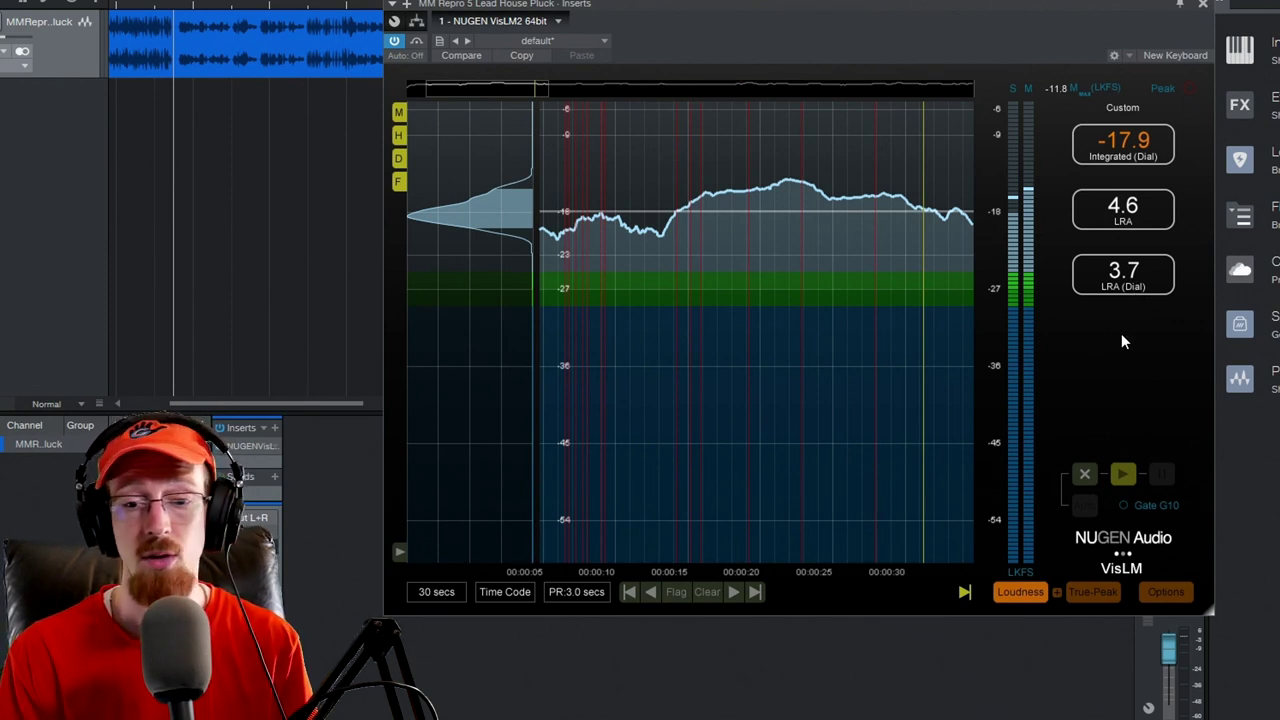
Step: Tick all six readouts, Momentary through LRA (Dial), in Display Edit and shrink the meter window
{"action": "left_click", "coordinate": [1166, 594]}
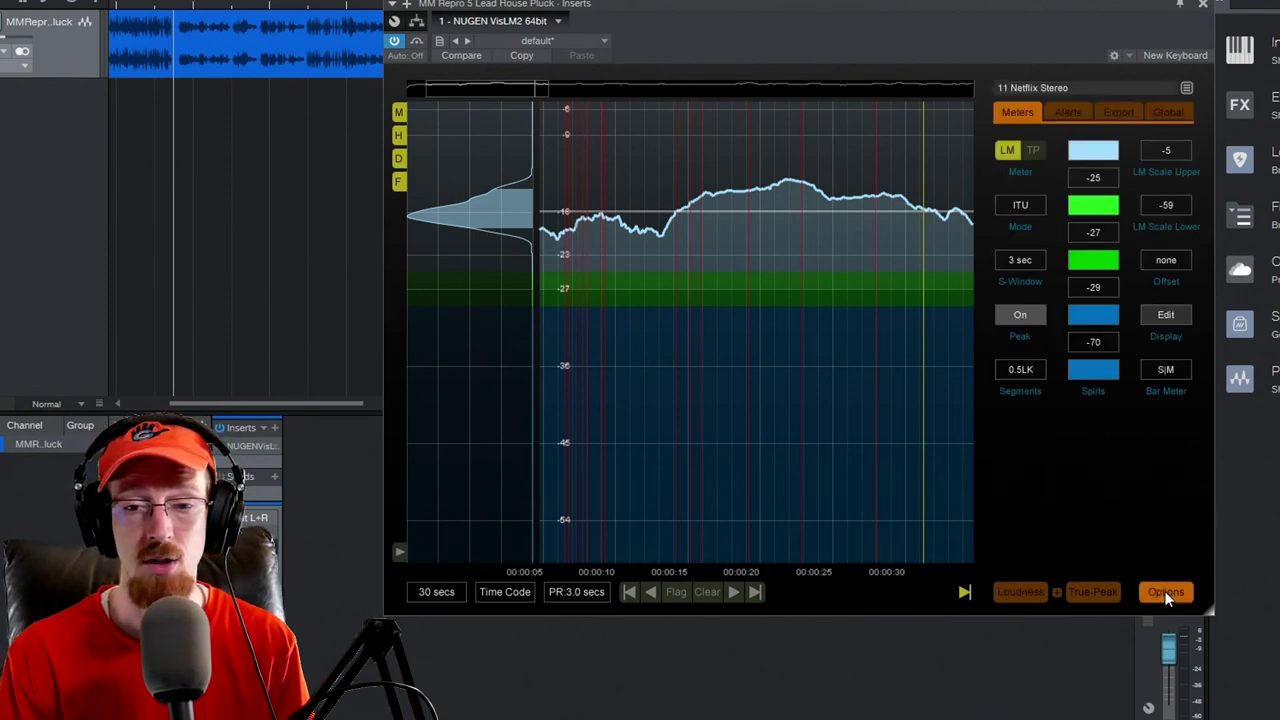
{"action": "left_click", "coordinate": [1166, 316]}
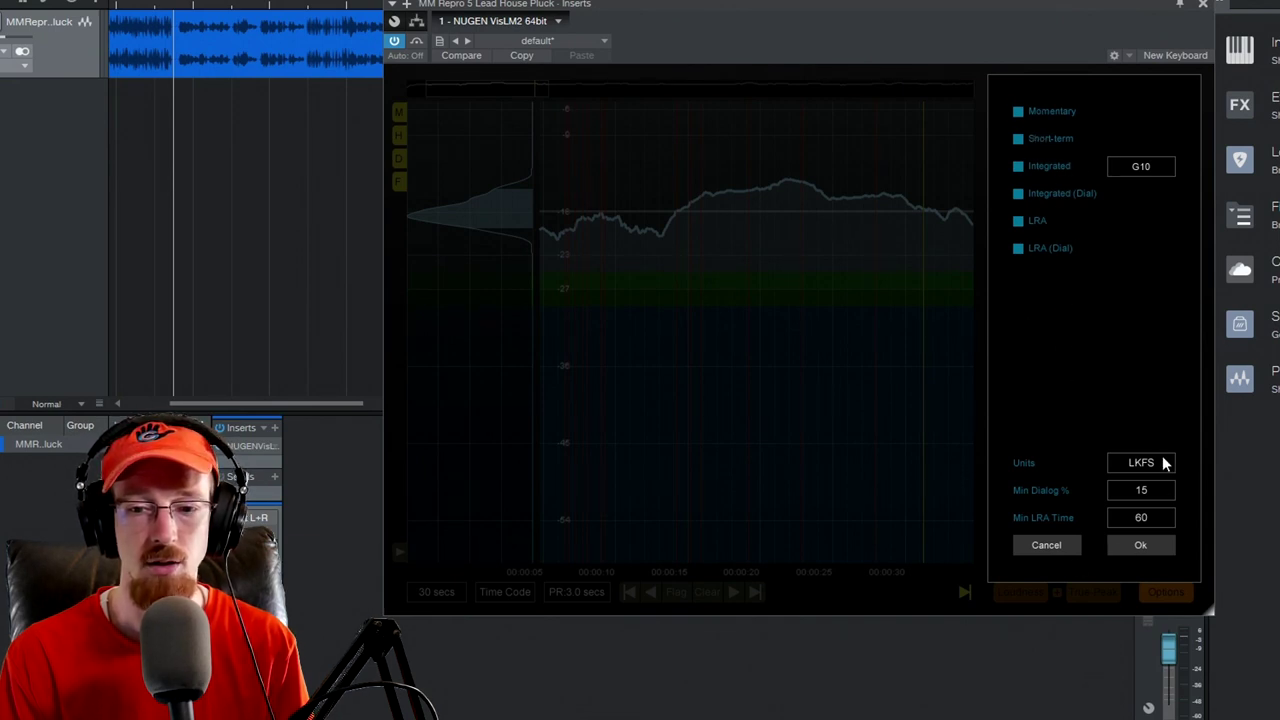
{"action": "left_click", "coordinate": [1145, 547]}
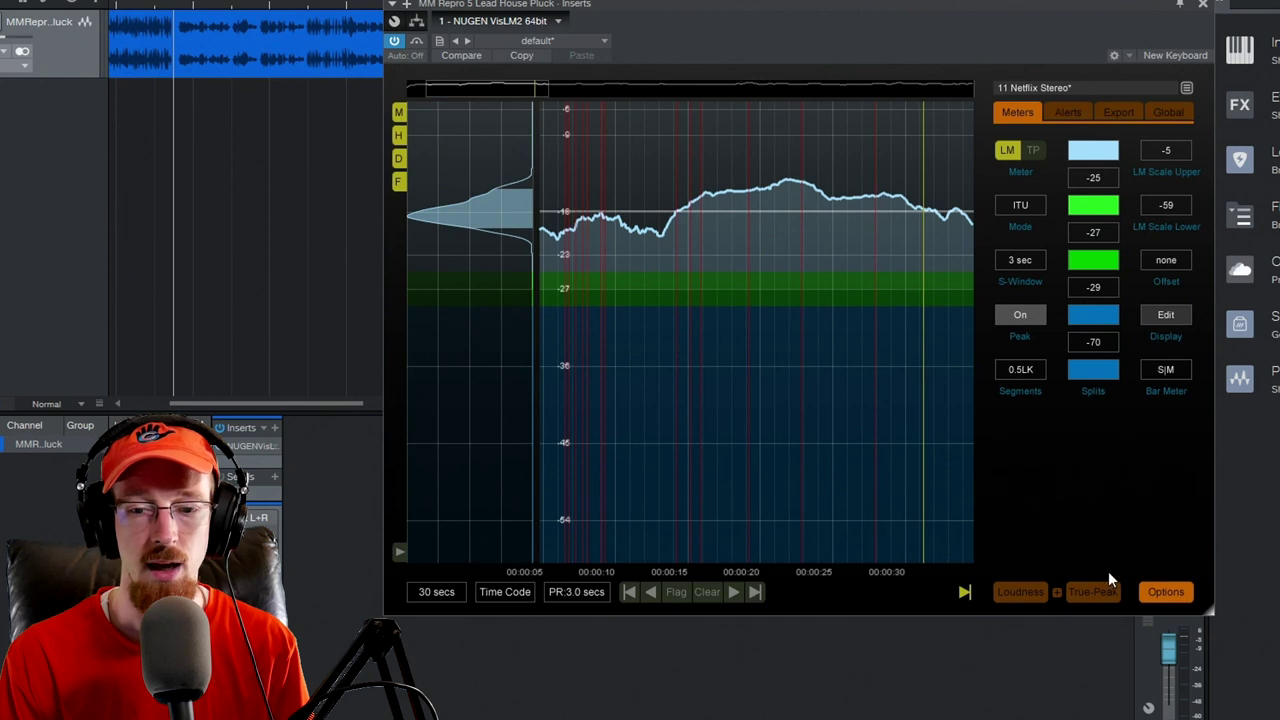
{"action": "left_click", "coordinate": [1020, 592]}
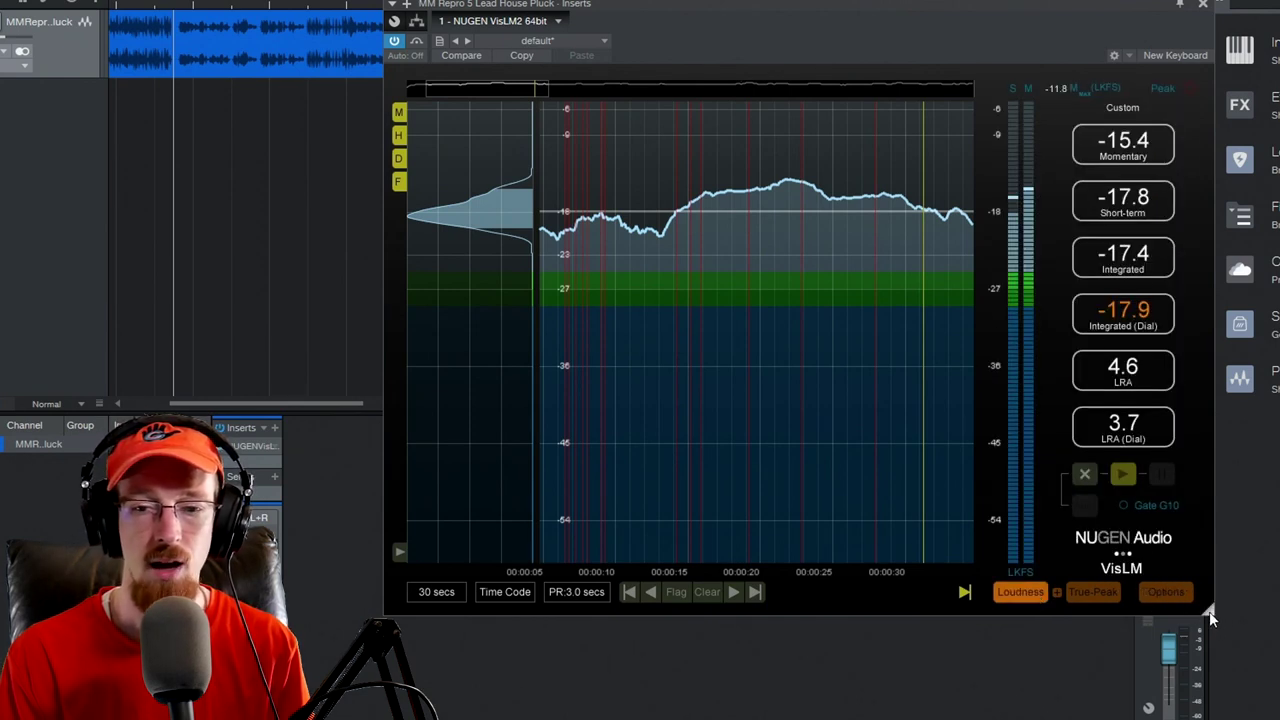
{"action": "left_click_drag", "start_coordinate": [1209, 611], "coordinate": [1185, 428]}
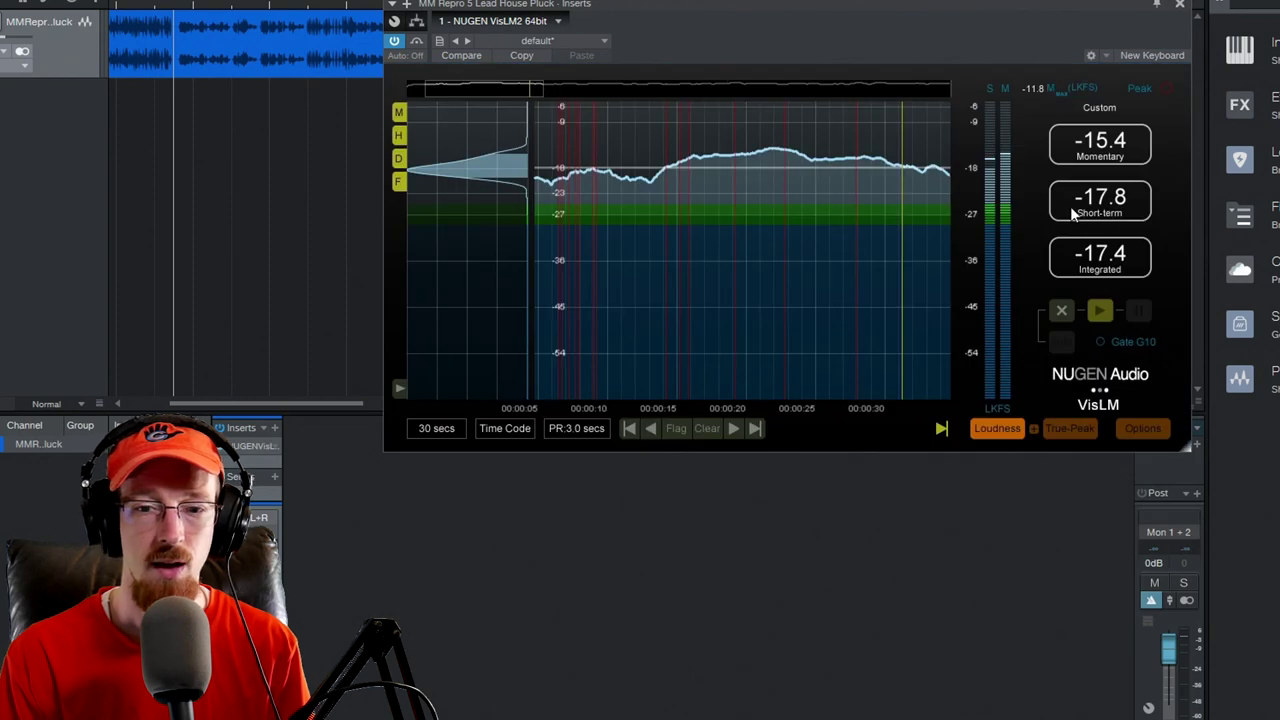
Step: Enlarge the meter window and bring up the Export settings with Text Log and Auto Log options
{"action": "left_click_drag", "start_coordinate": [1188, 446], "coordinate": [1246, 652]}
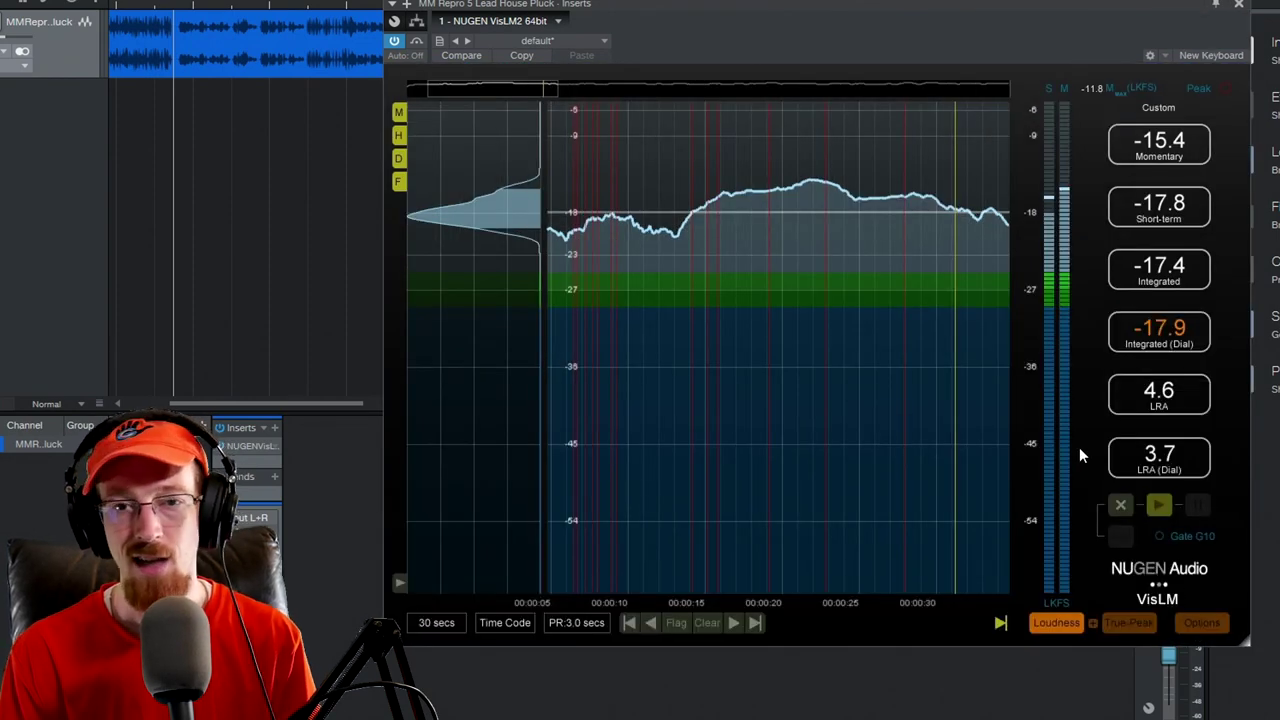
{"action": "mouse_move", "coordinate": [757, 213]}
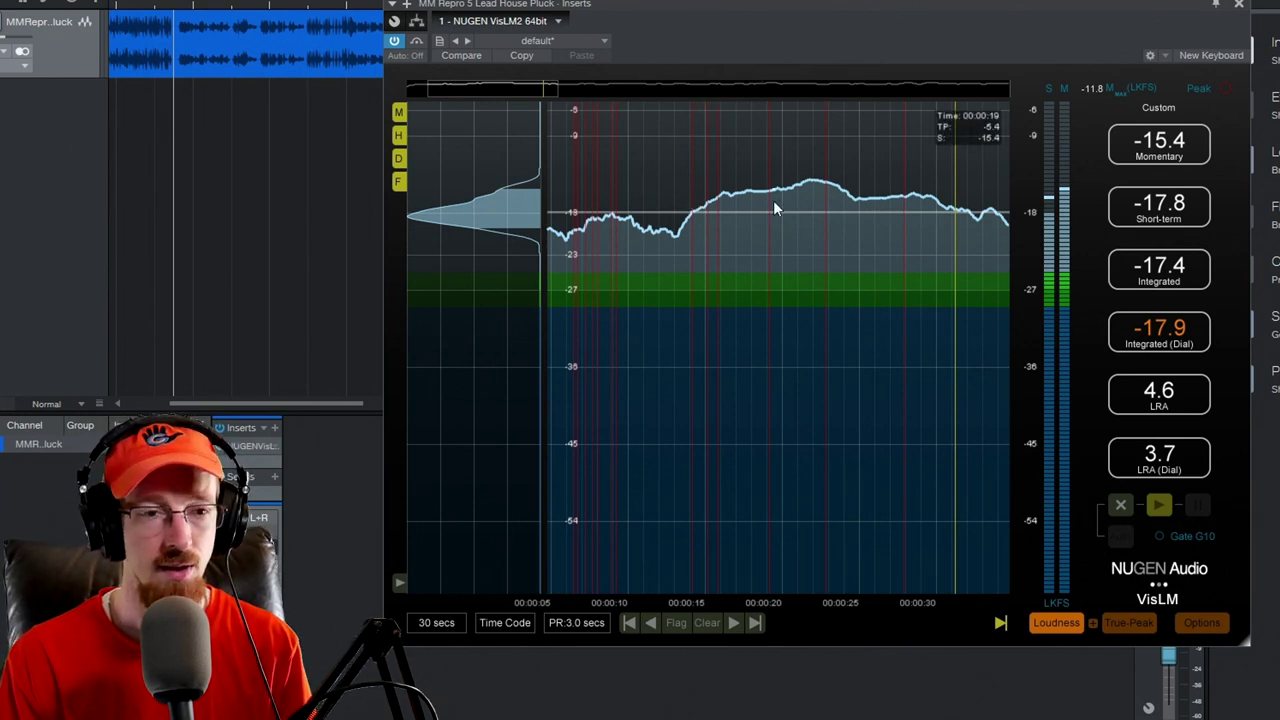
{"action": "mouse_move", "coordinate": [818, 248]}
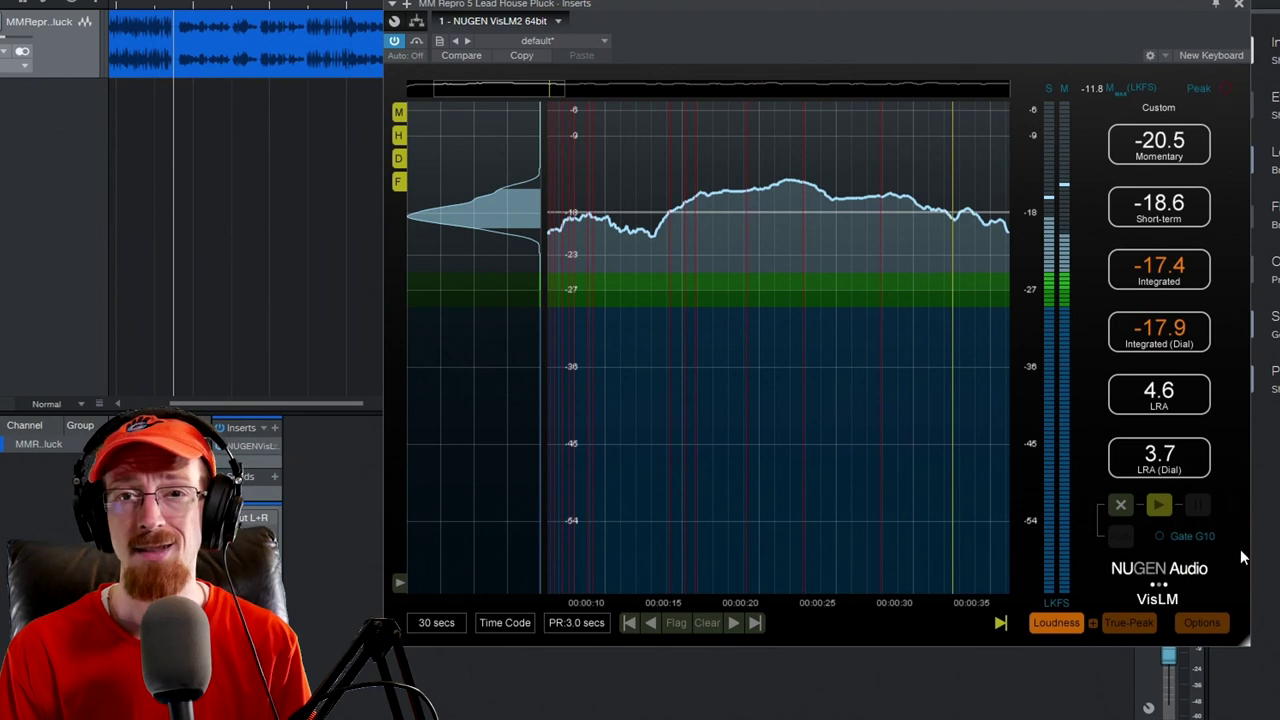
{"action": "left_click", "coordinate": [1206, 623]}
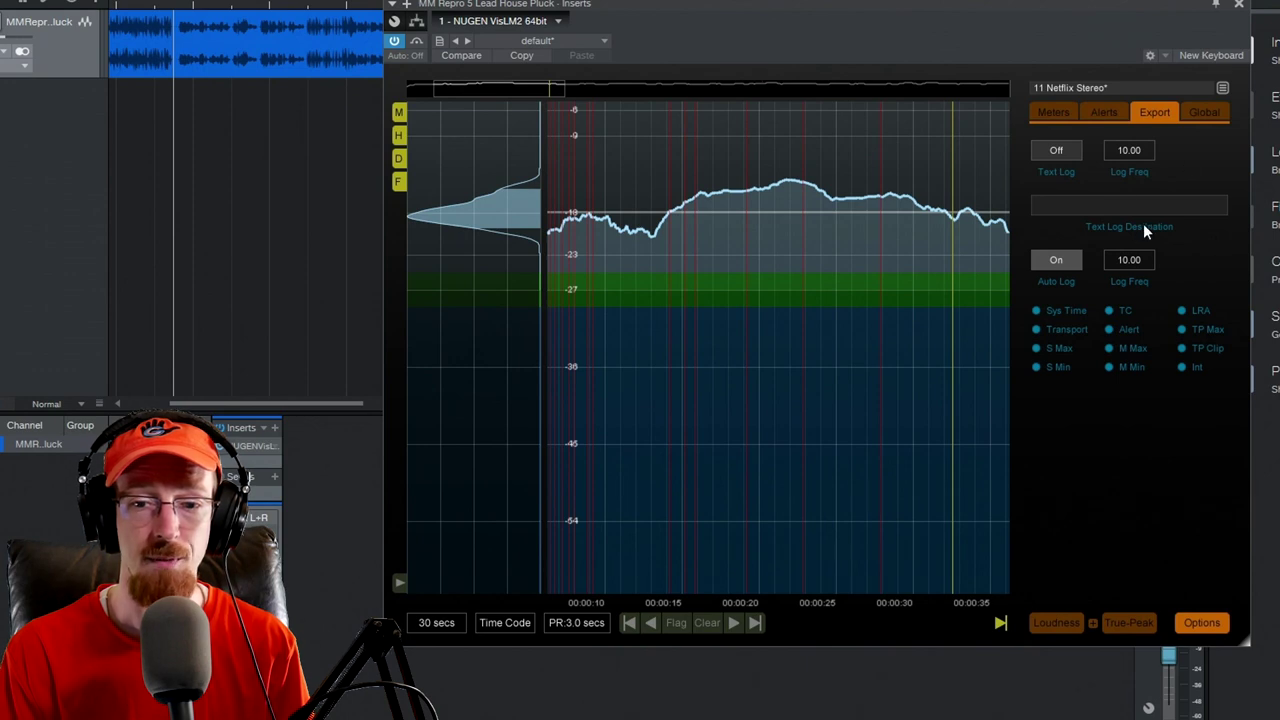
{"action": "left_click", "coordinate": [1207, 112]}
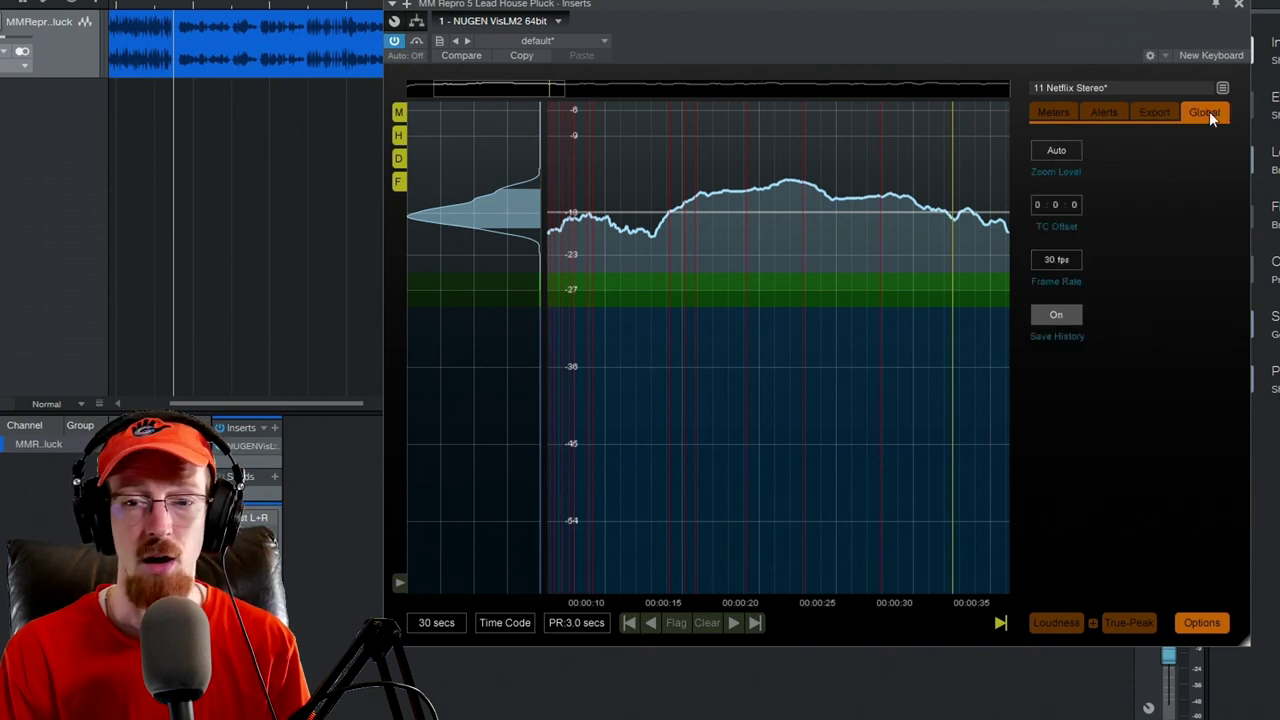
{"action": "left_click", "coordinate": [1106, 112]}
{"action": "left_click", "coordinate": [1152, 111]}
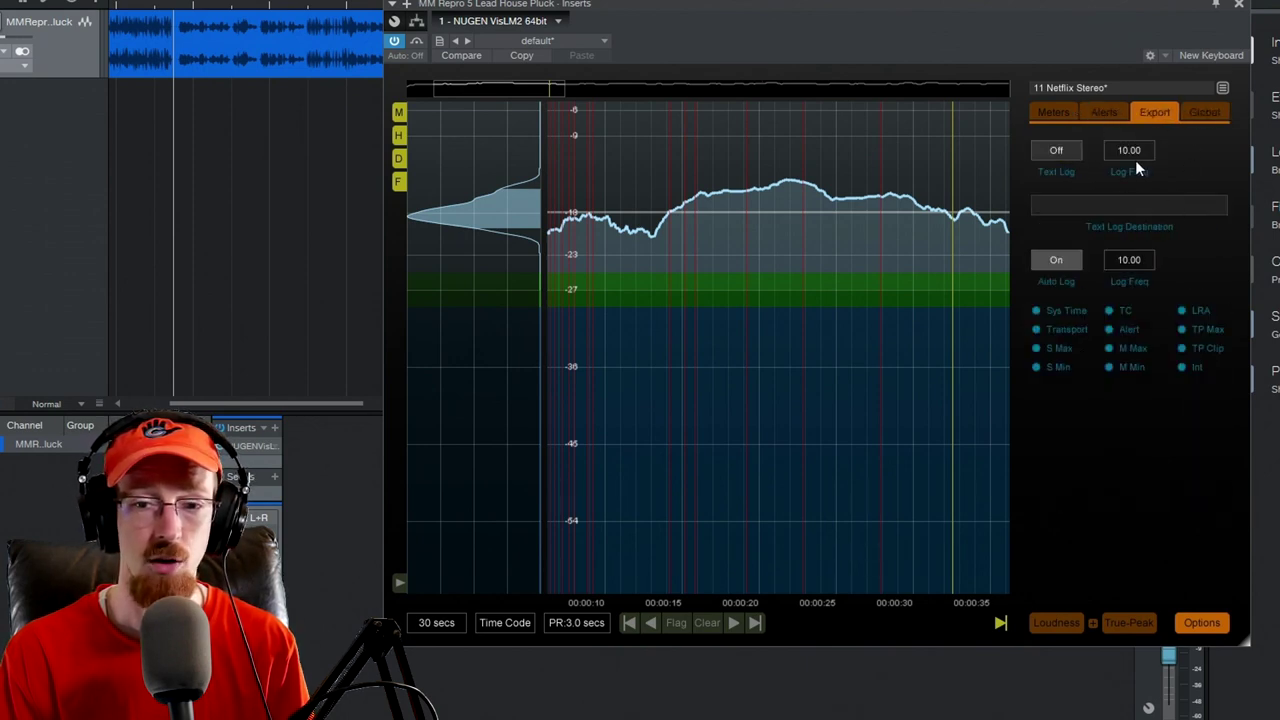
{"action": "left_click", "coordinate": [1106, 112]}
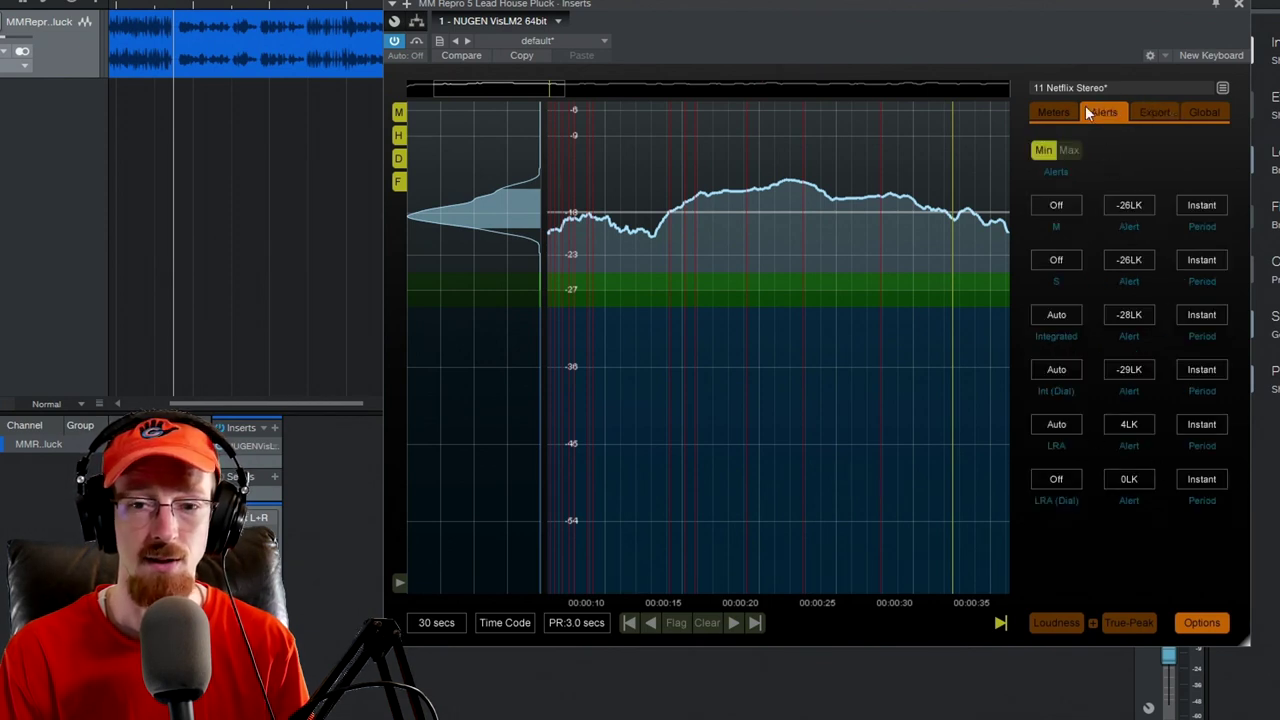
{"action": "left_click", "coordinate": [1221, 89]}
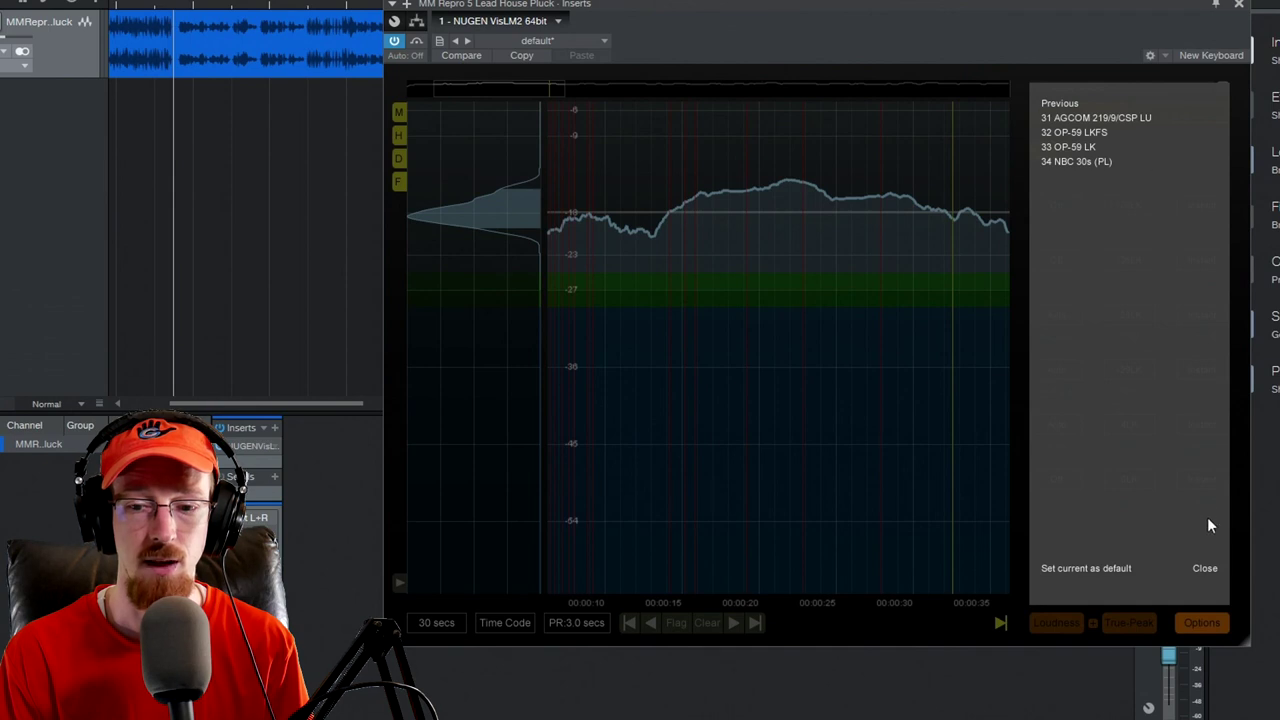
{"action": "left_click", "coordinate": [1204, 569]}
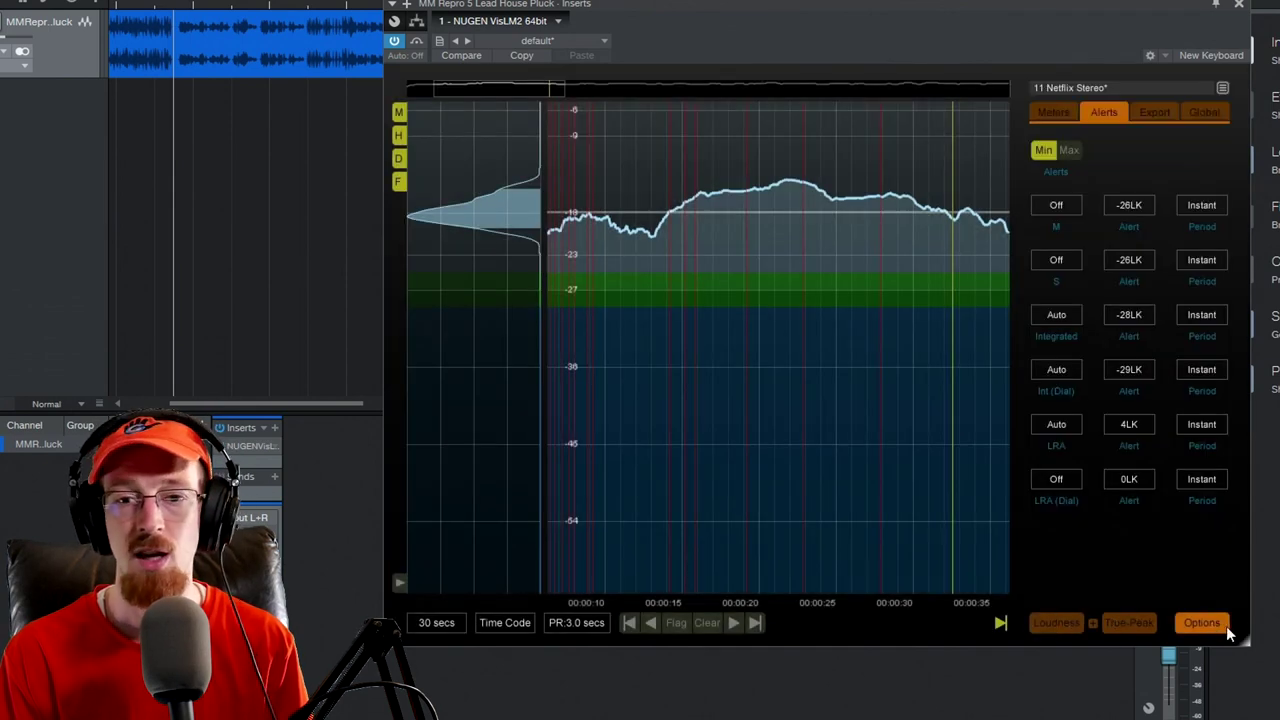
{"action": "left_click", "coordinate": [1222, 90]}
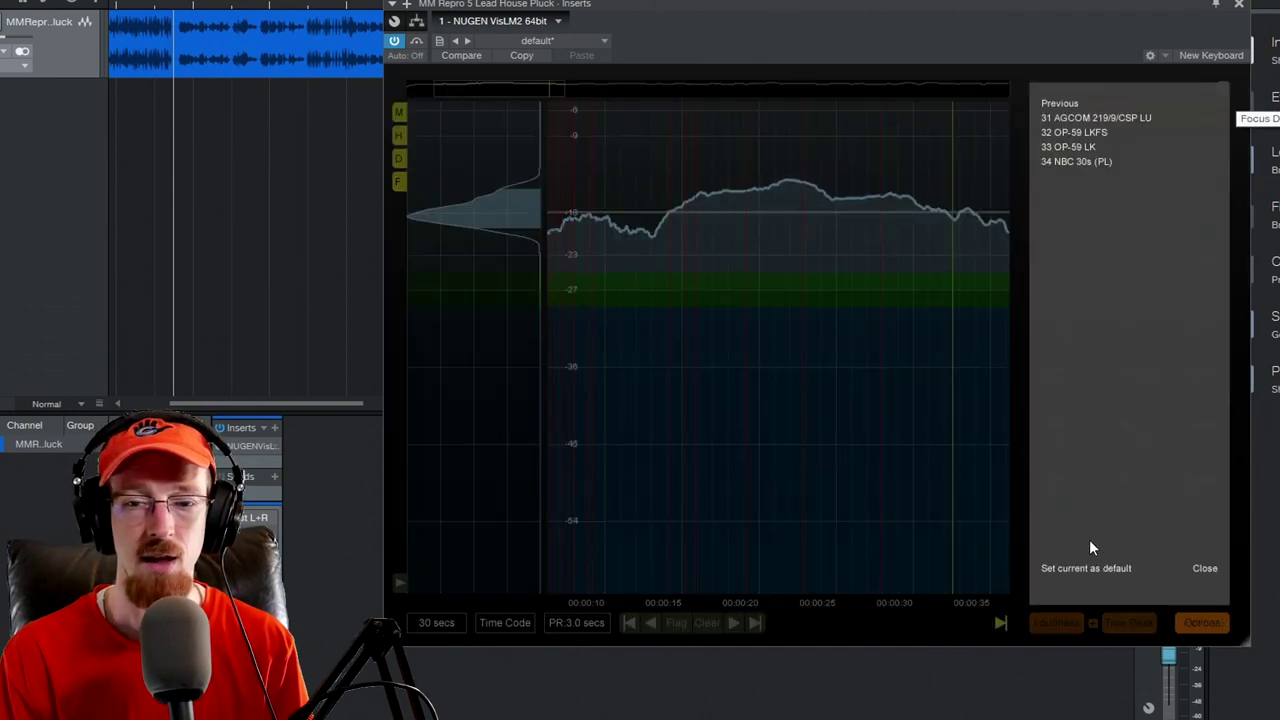
{"action": "left_click", "coordinate": [1062, 104]}
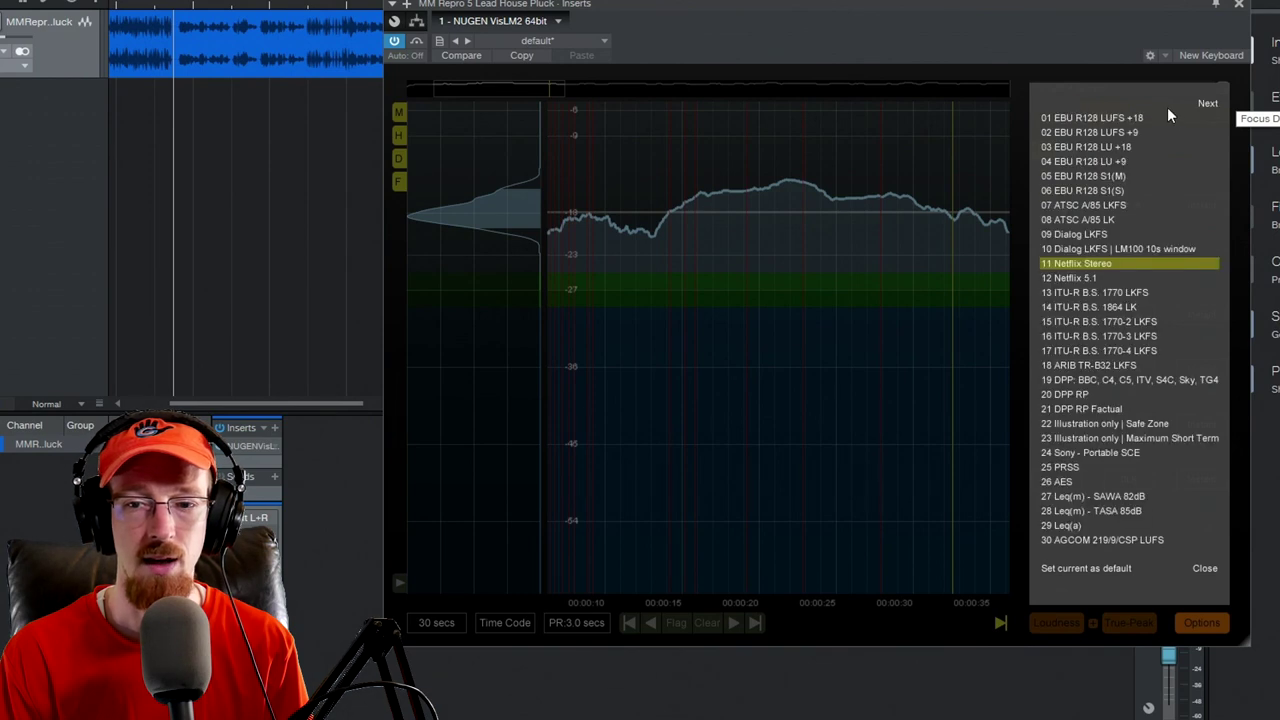
{"action": "left_click", "coordinate": [1207, 104]}
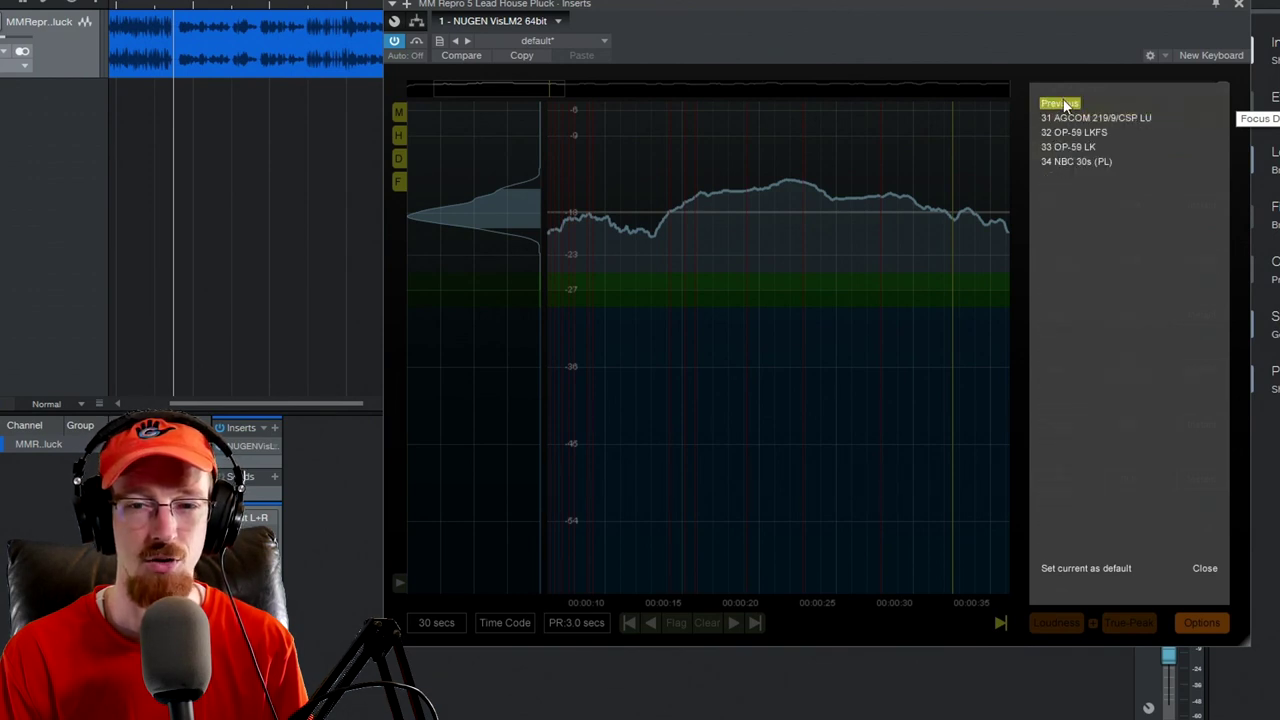
{"action": "left_click", "coordinate": [1060, 104]}
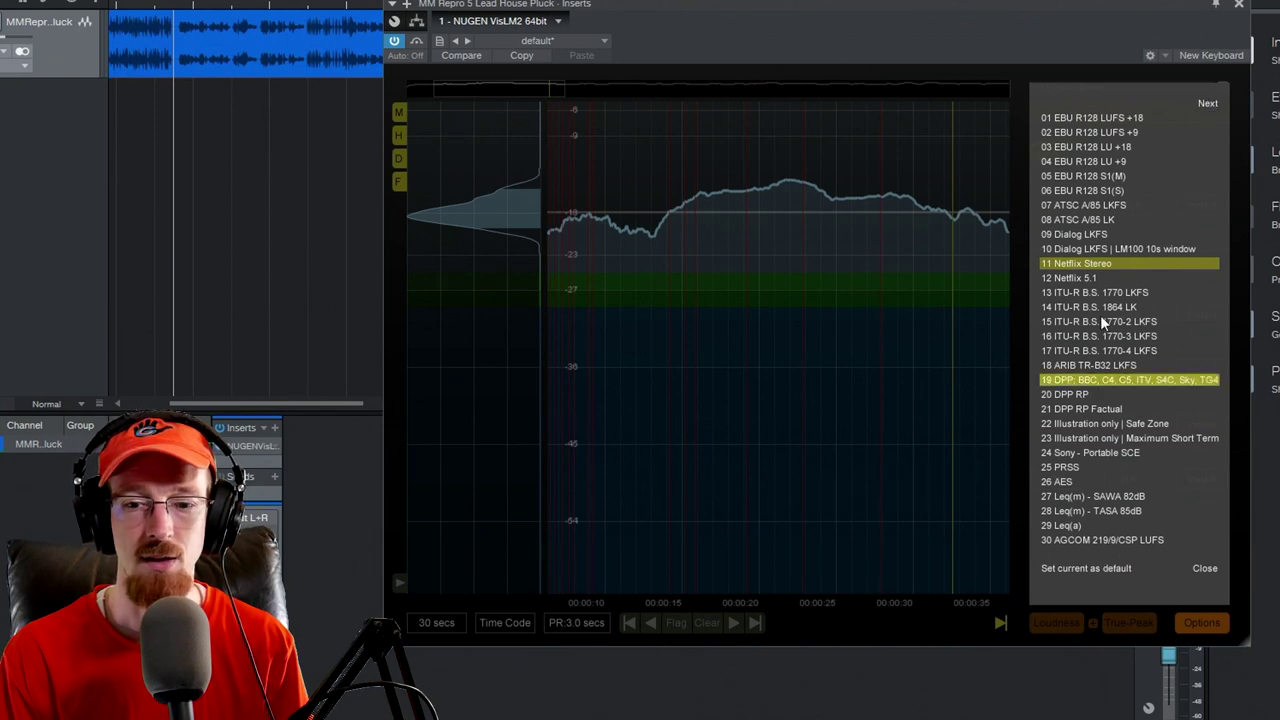
{"action": "left_click", "coordinate": [1204, 566]}
Step: Compare the True-Peak, combined '+' and Loudness views, ending on Loudness only with graph options revealed
{"action": "left_click", "coordinate": [1129, 623]}
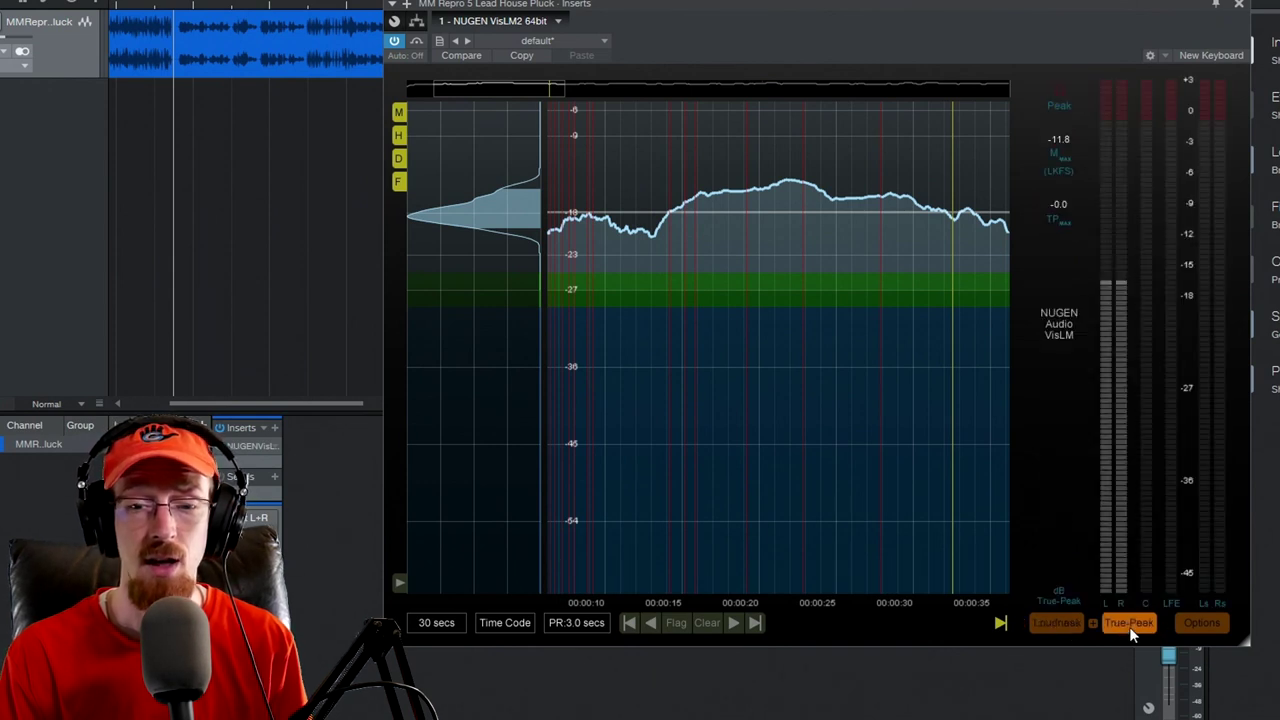
{"action": "left_click", "coordinate": [1091, 623]}
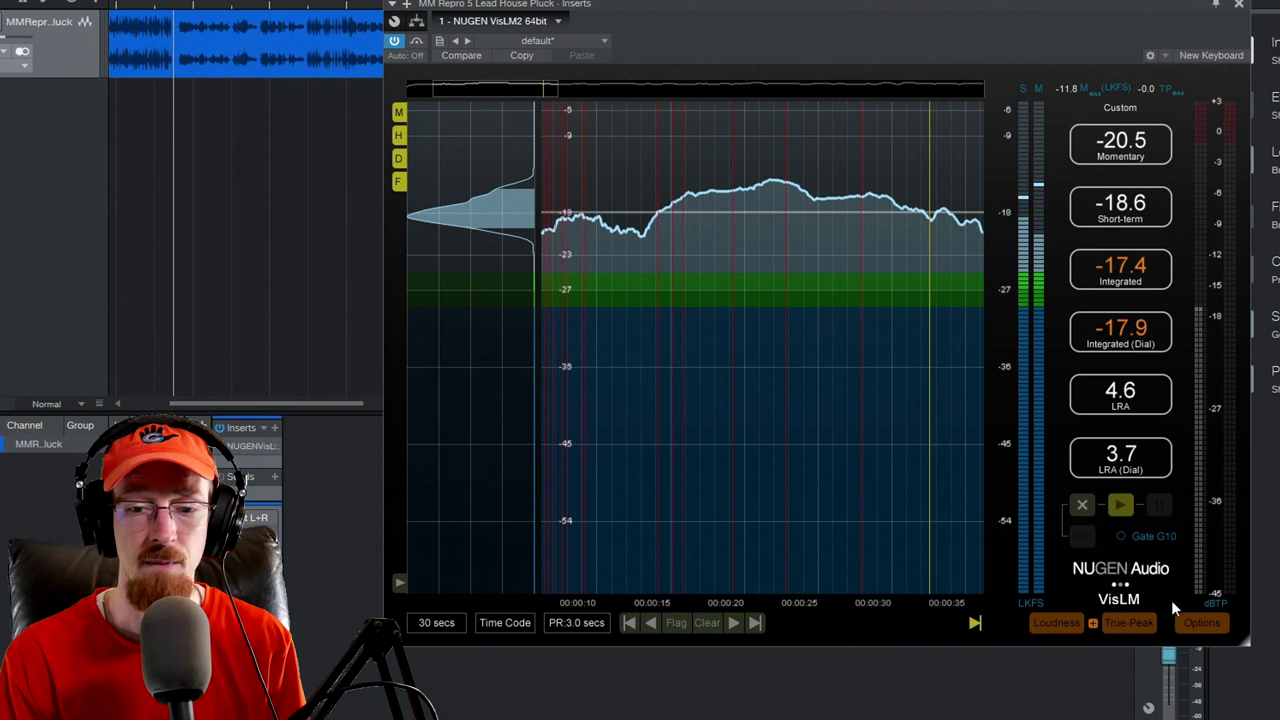
{"action": "left_click", "coordinate": [1129, 623]}
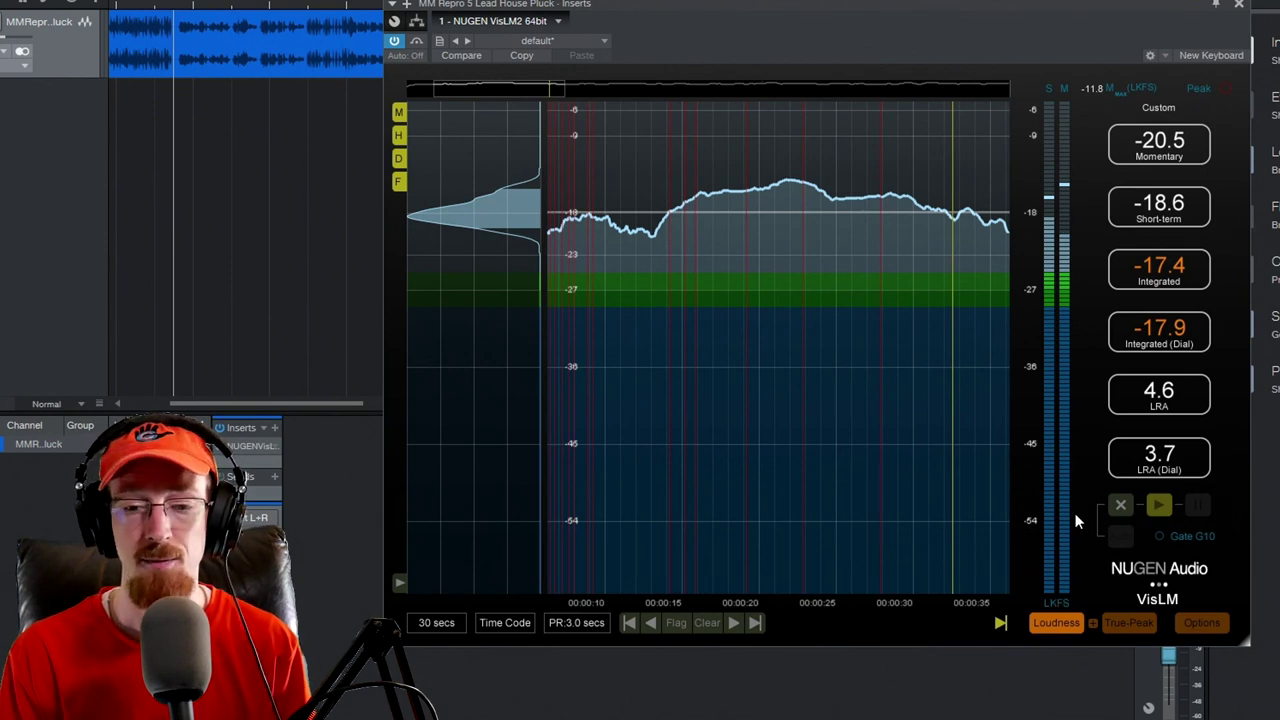
{"action": "left_click", "coordinate": [1129, 626]}
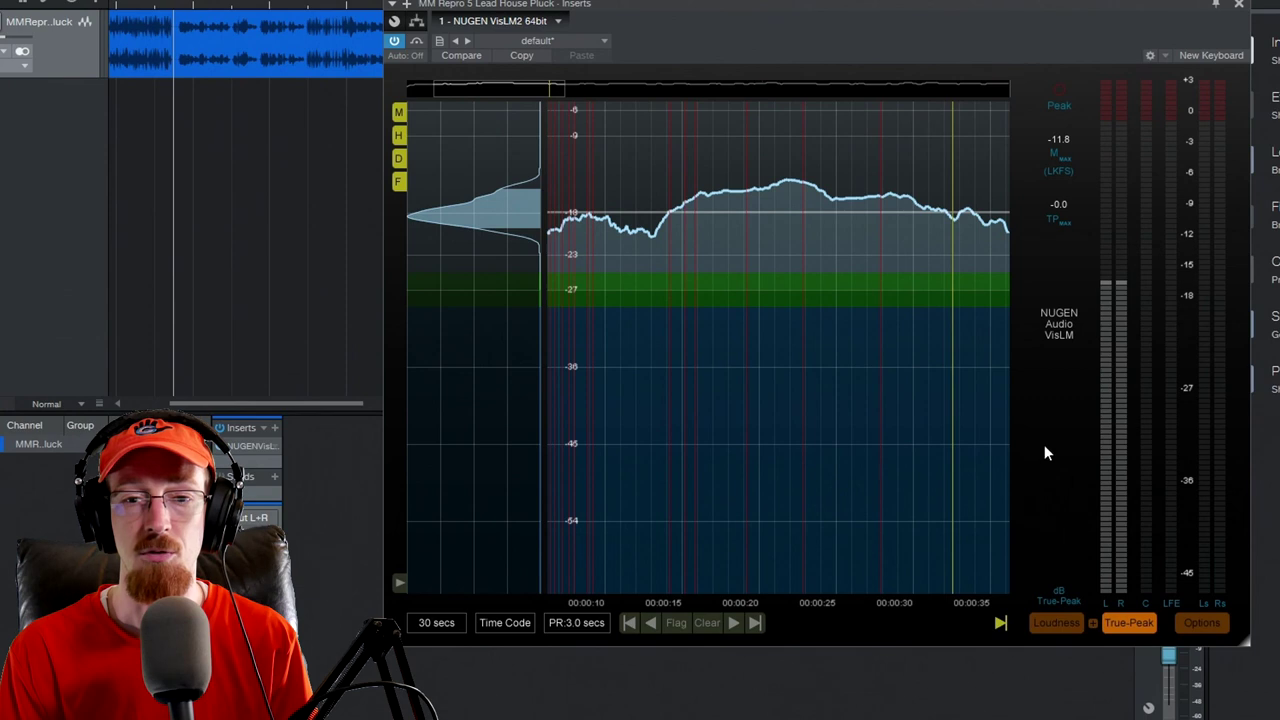
{"action": "left_click", "coordinate": [1093, 623]}
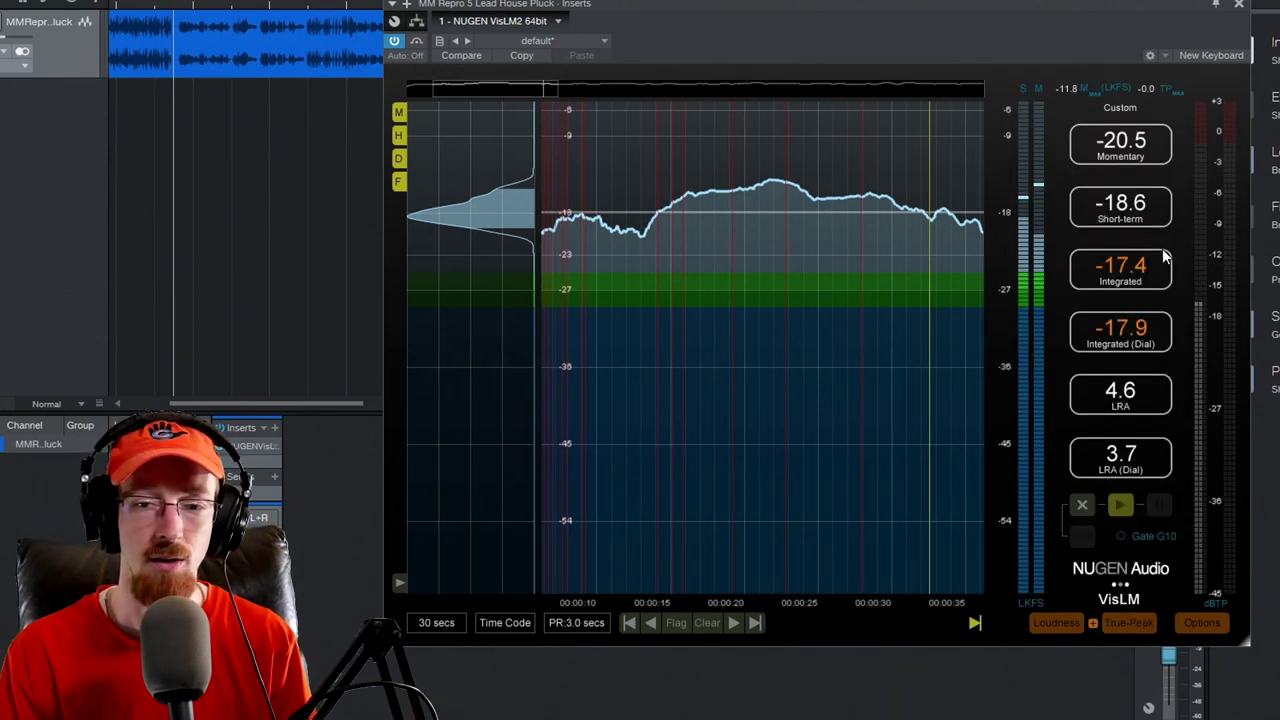
{"action": "left_click", "coordinate": [1113, 625]}
{"action": "left_click", "coordinate": [1070, 623]}
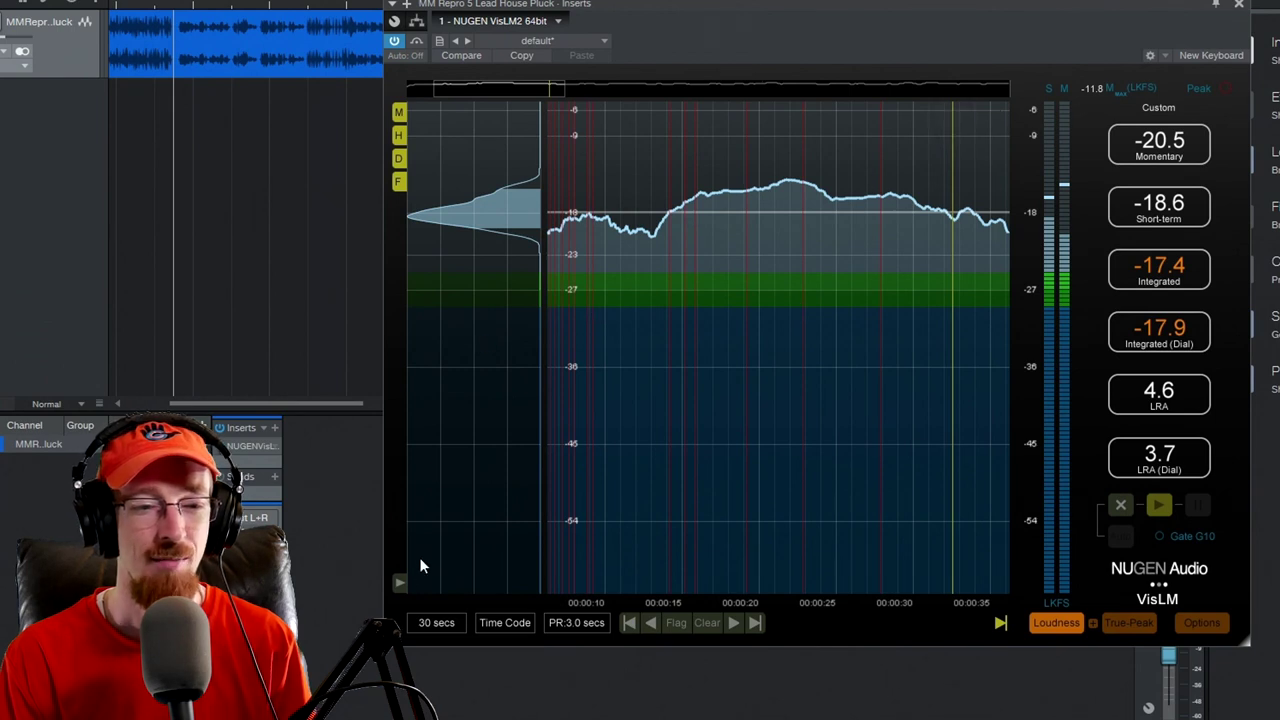
{"action": "left_click", "coordinate": [399, 583]}
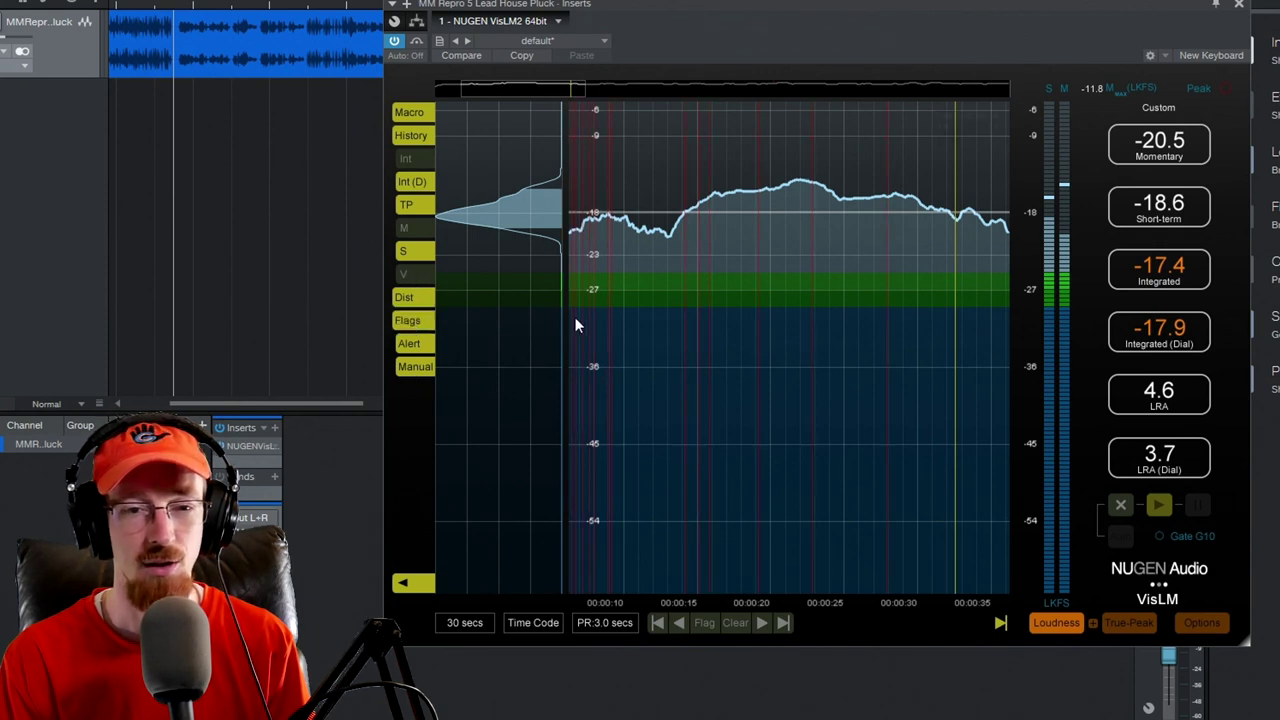
Step: Turn off Flags, Int, Int (D) and Dist on the history graph, then collapse the options strip
{"action": "left_click", "coordinate": [408, 320]}
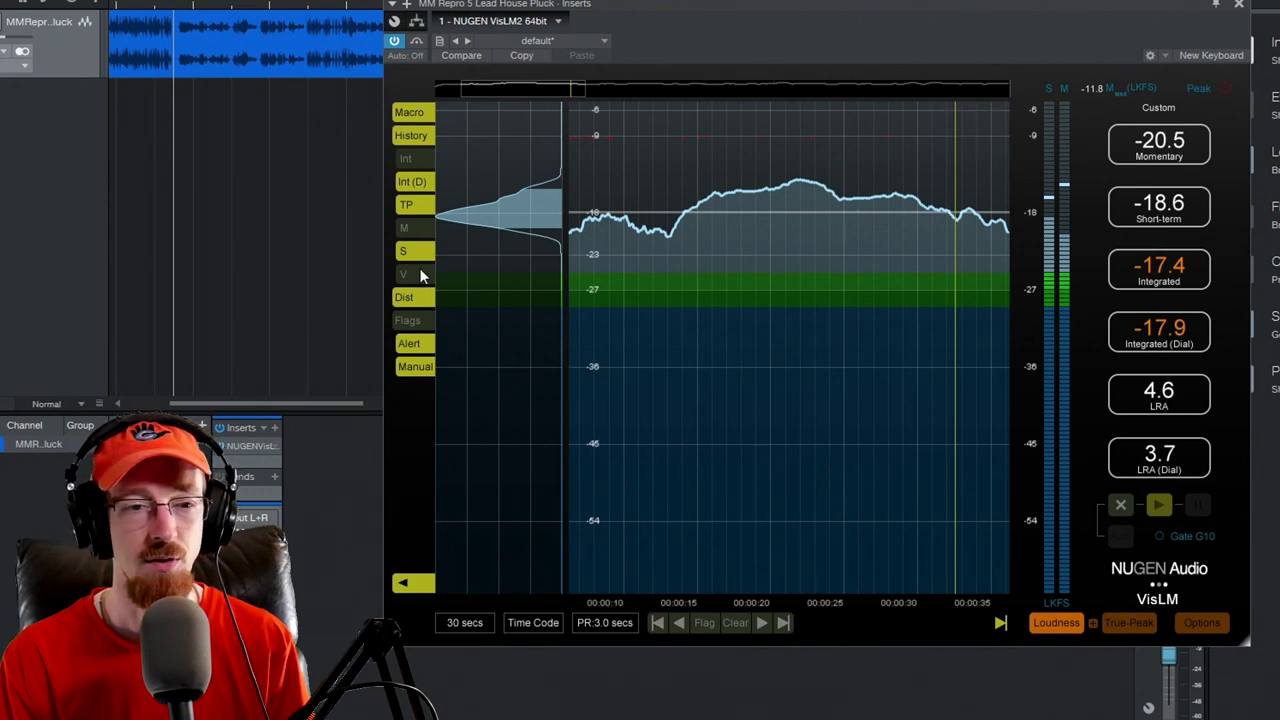
{"action": "left_click", "coordinate": [419, 185]}
{"action": "left_click", "coordinate": [419, 185]}
{"action": "left_click", "coordinate": [420, 186]}
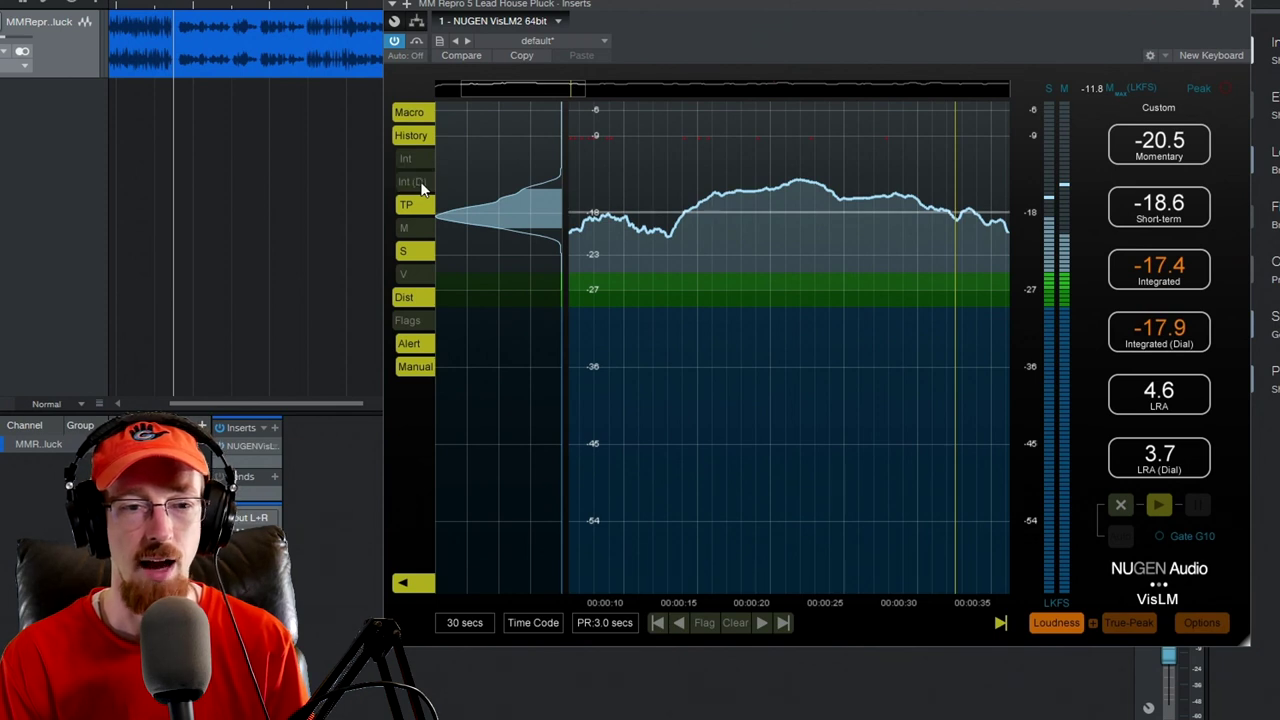
{"action": "left_click", "coordinate": [420, 186]}
{"action": "left_click", "coordinate": [412, 158]}
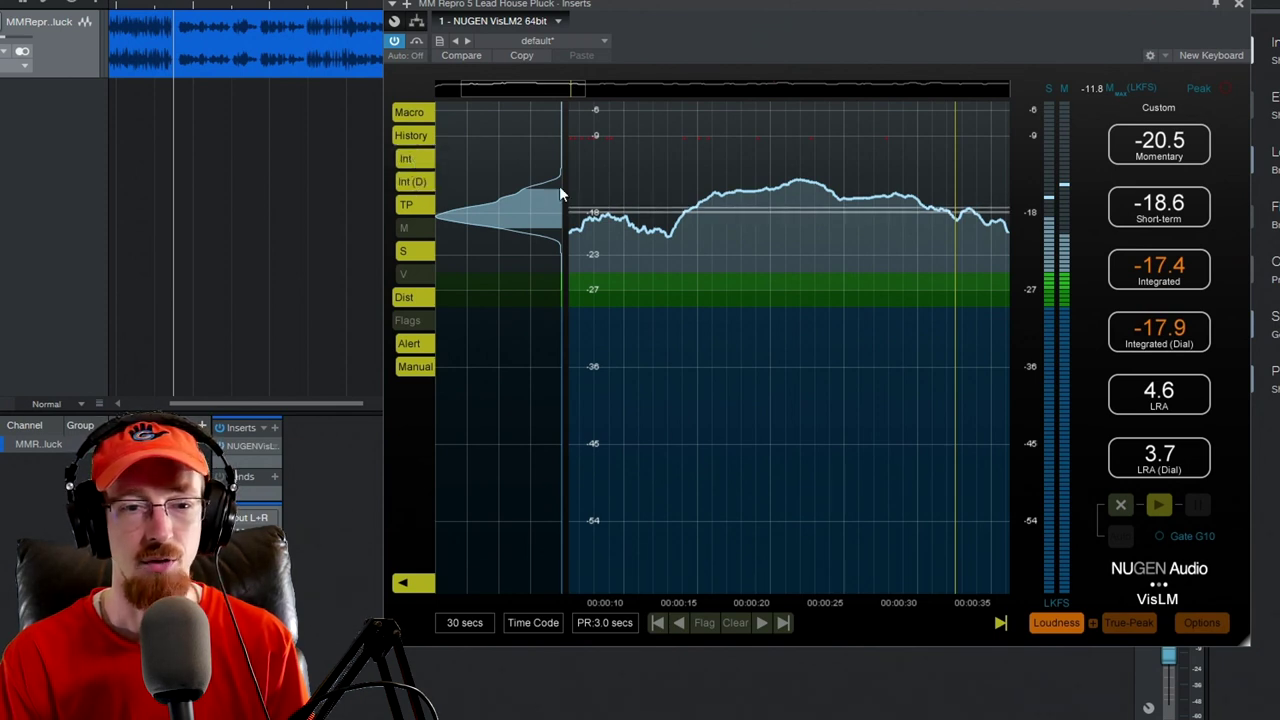
{"action": "left_click", "coordinate": [420, 182]}
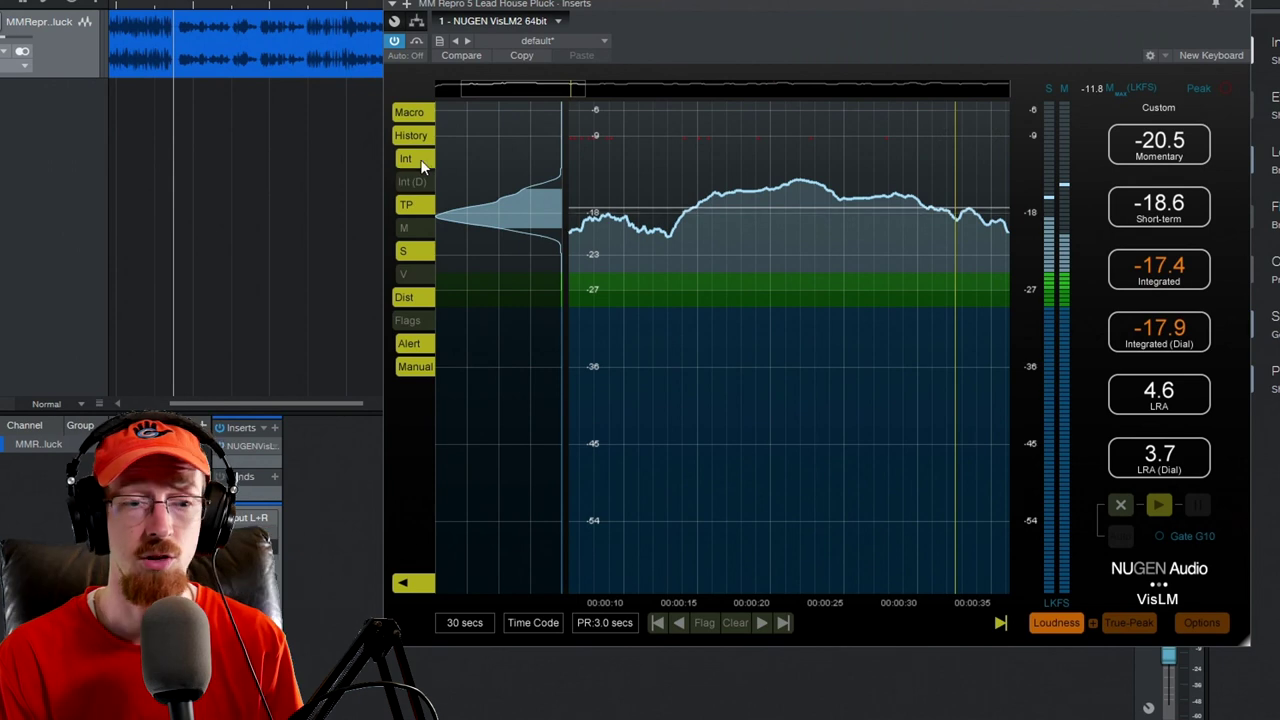
{"action": "left_click", "coordinate": [420, 159]}
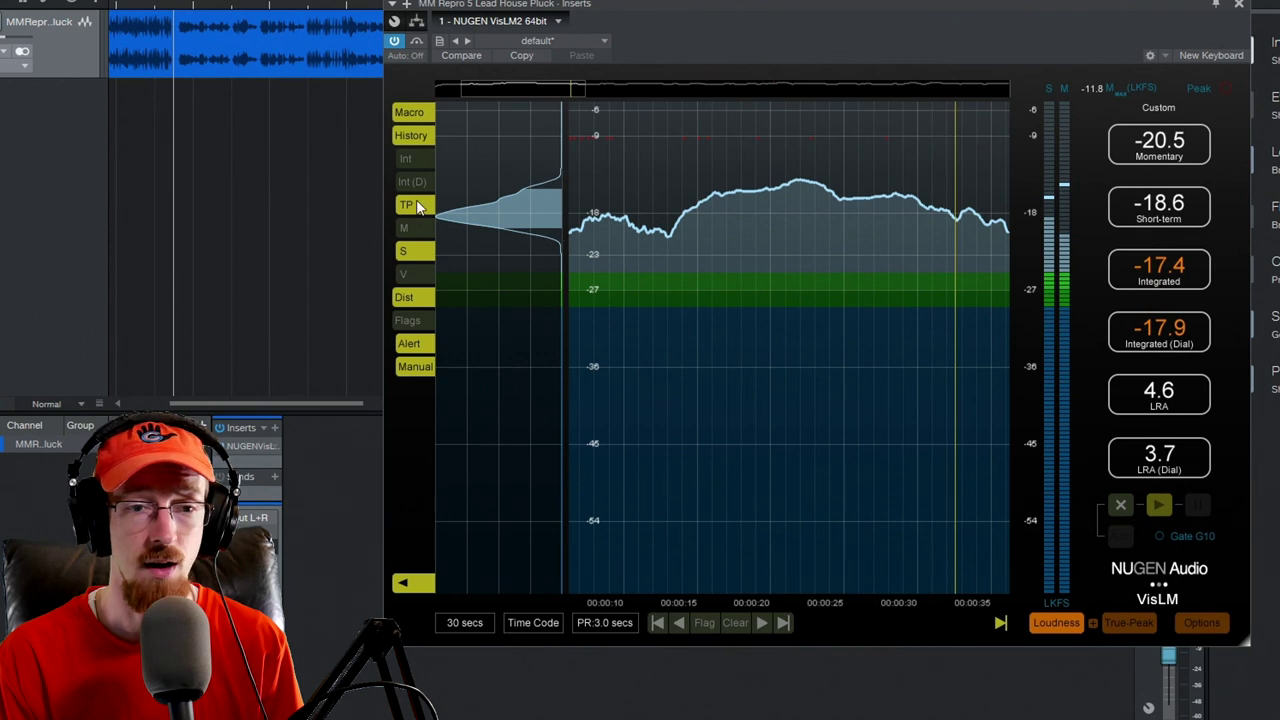
{"action": "left_click", "coordinate": [405, 297]}
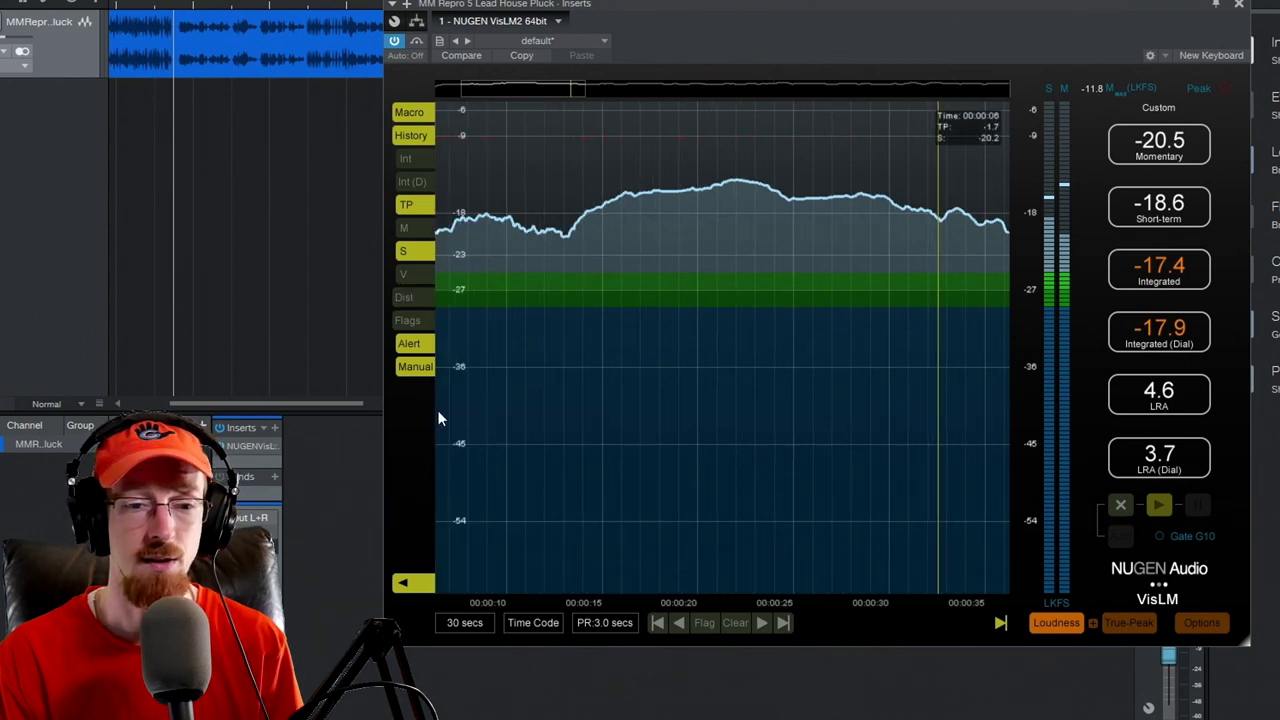
{"action": "left_click", "coordinate": [402, 582]}
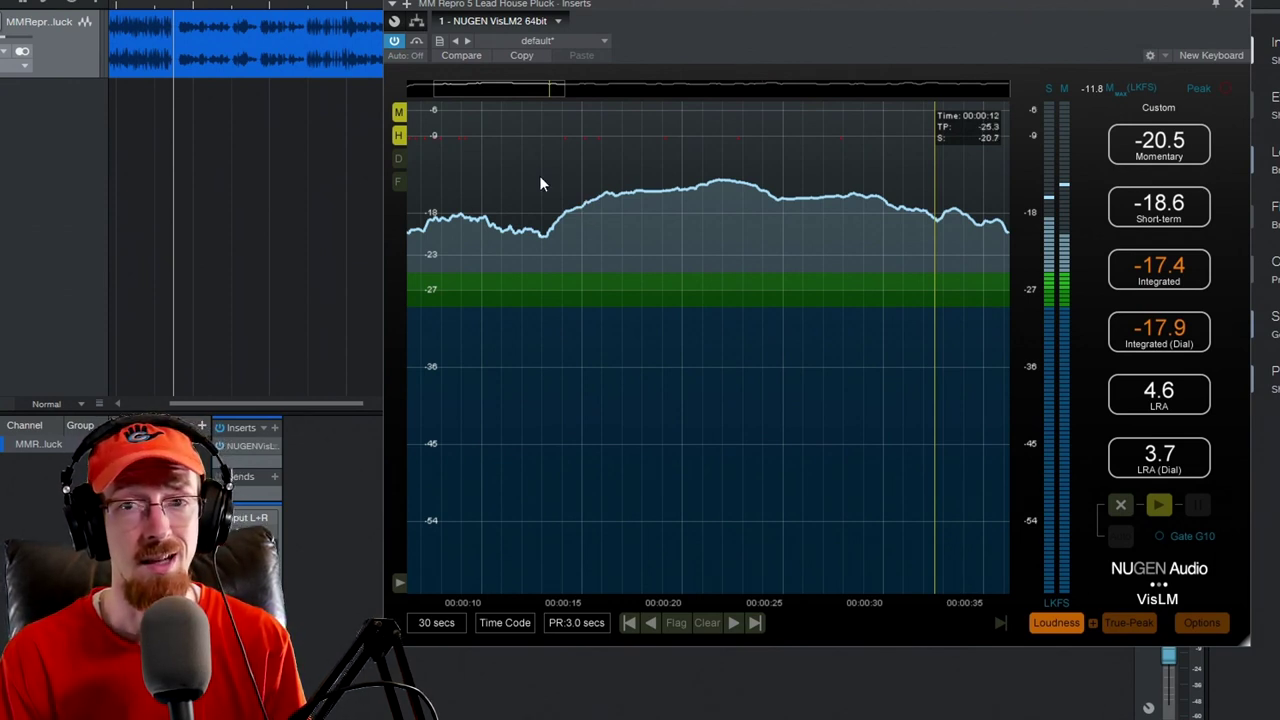
{"action": "left_click", "coordinate": [575, 623]}
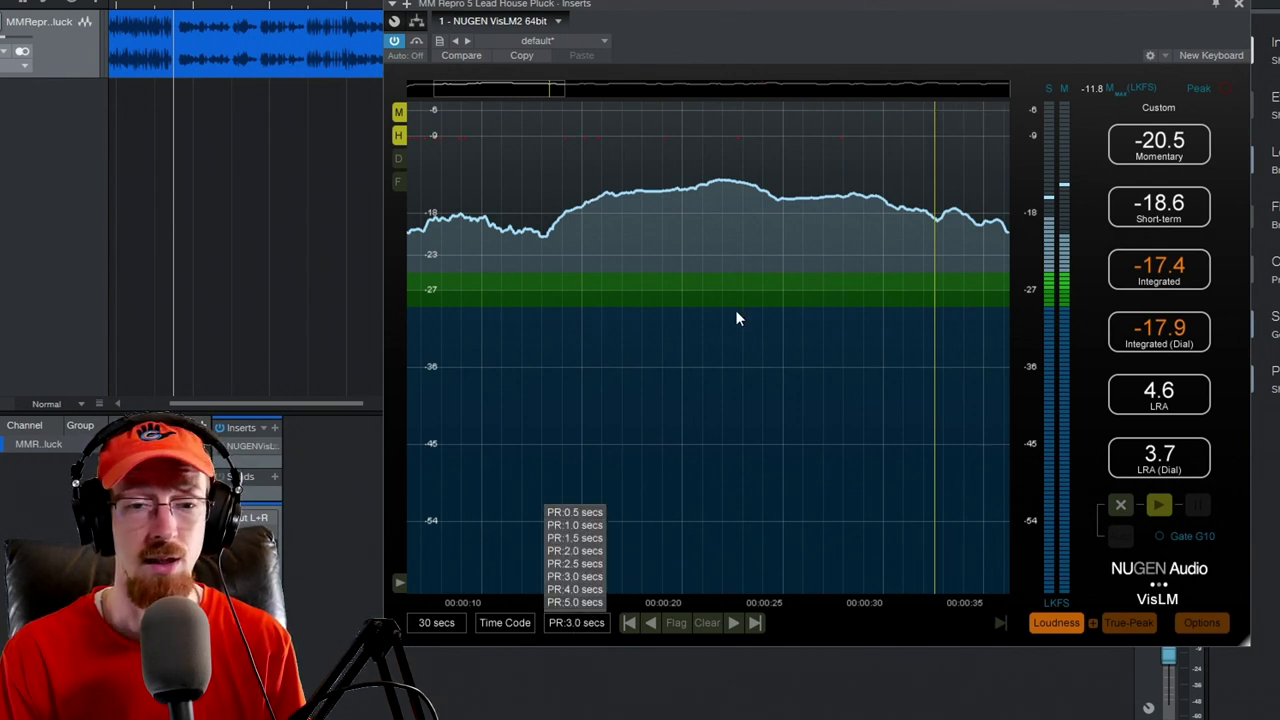
{"action": "left_click", "coordinate": [725, 280]}
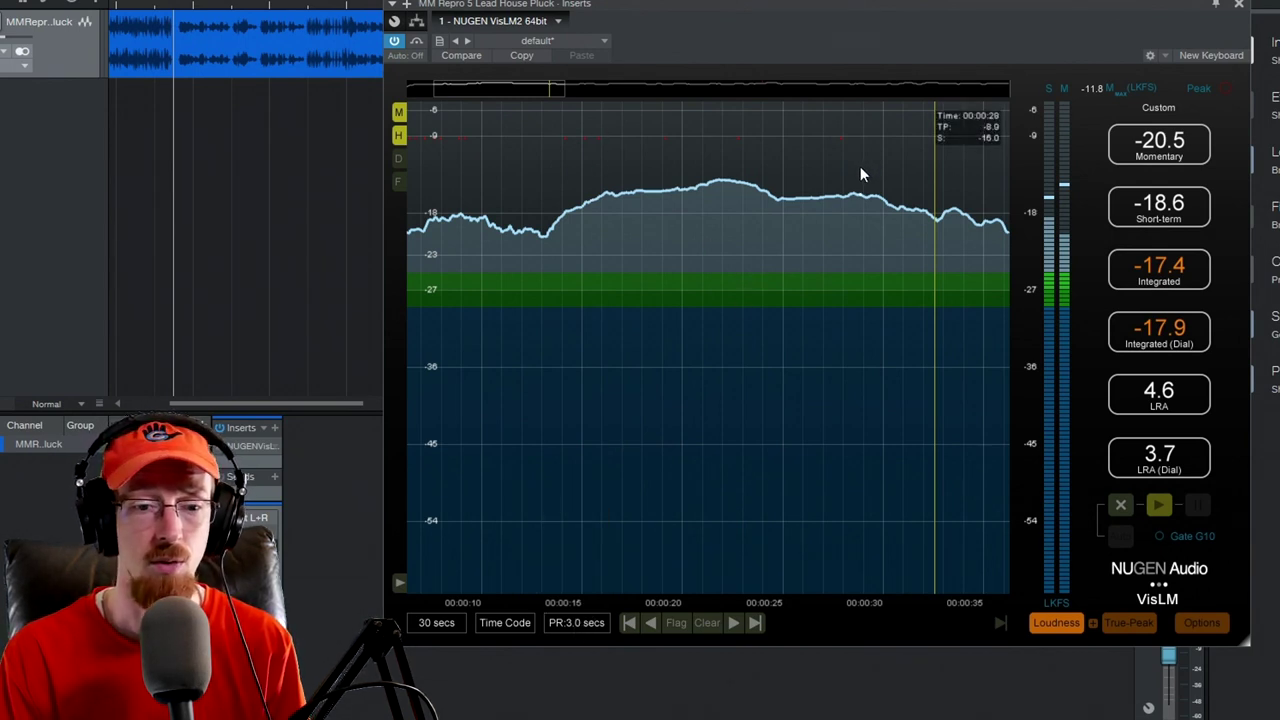
{"action": "left_click", "coordinate": [565, 623]}
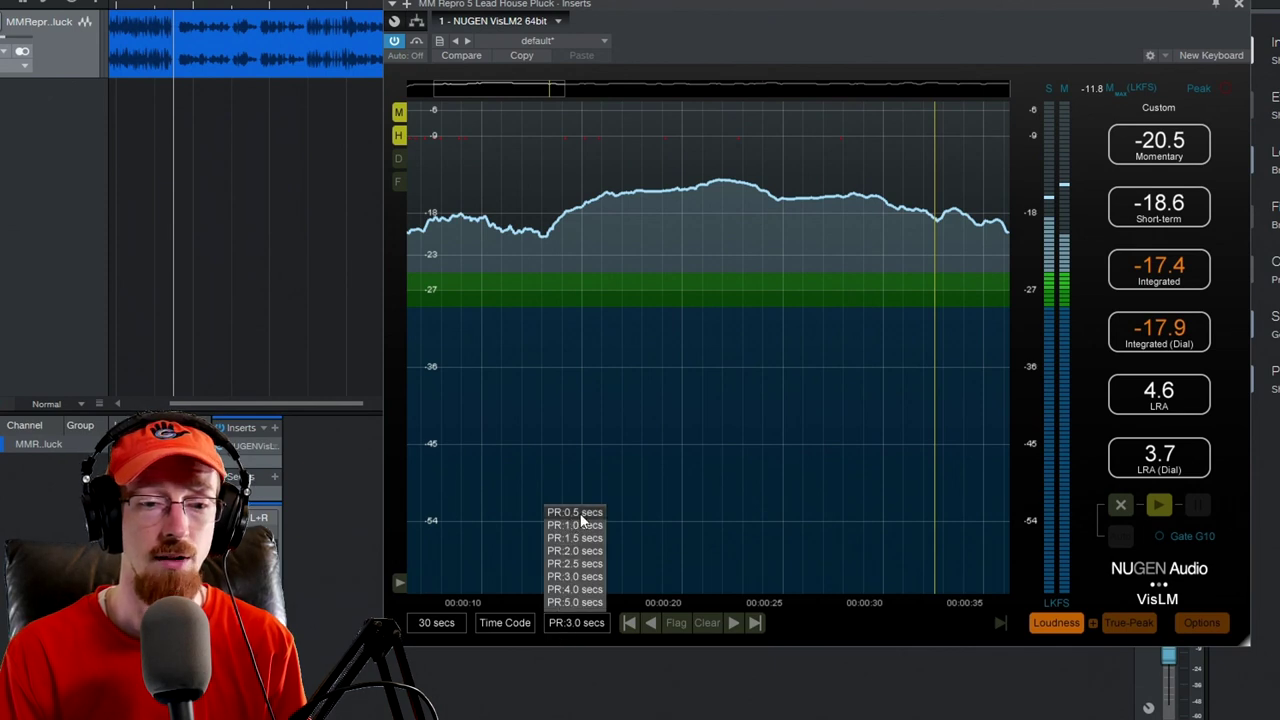
{"action": "left_click", "coordinate": [635, 310]}
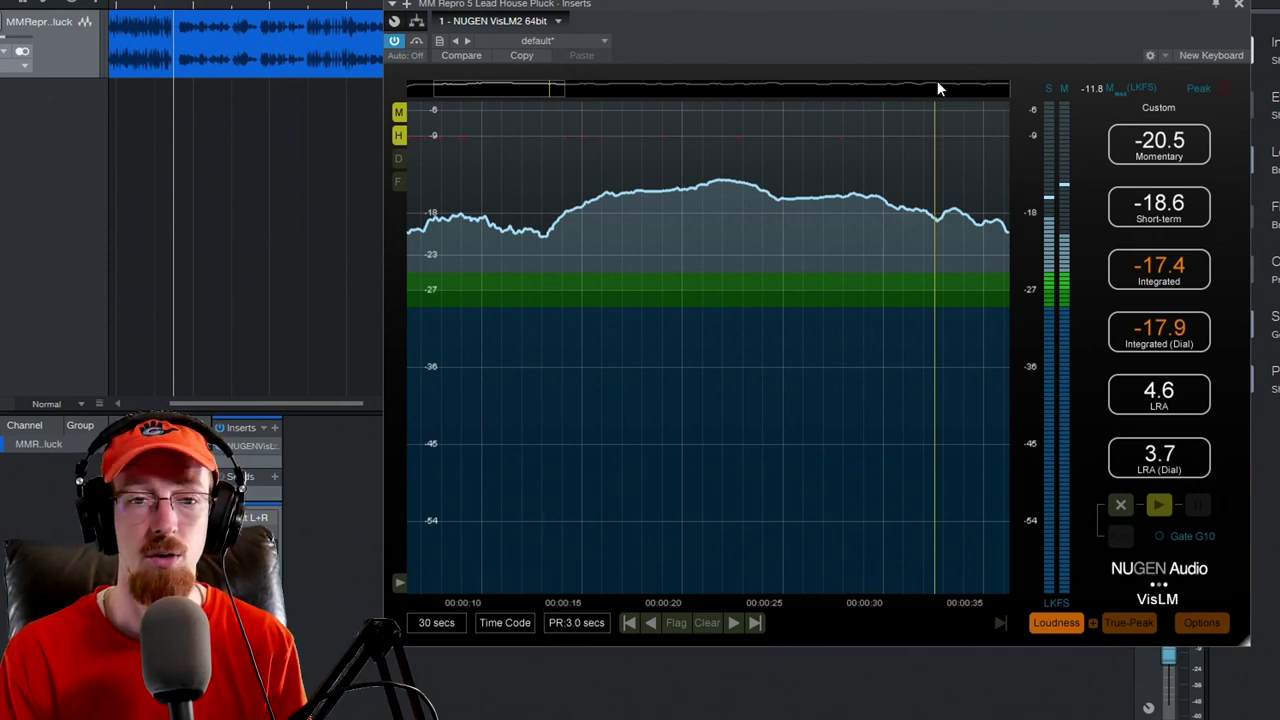
{"action": "left_click", "coordinate": [1001, 623]}
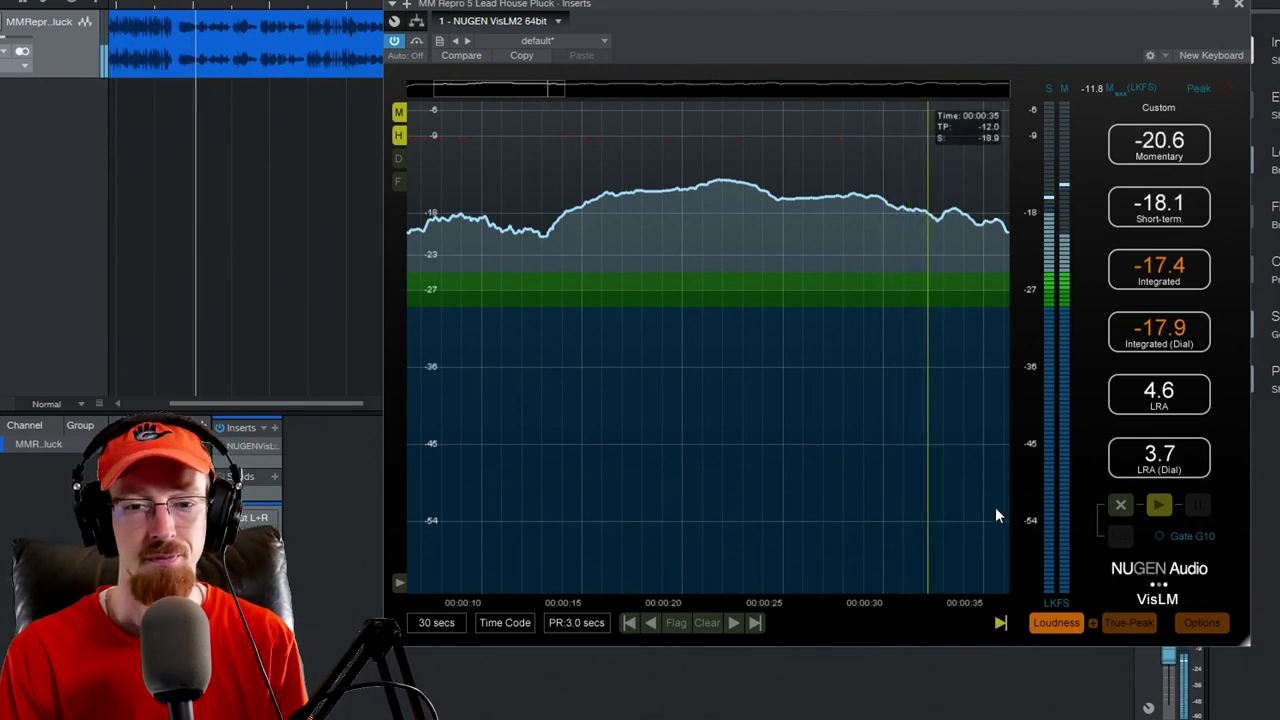
{"action": "left_click", "coordinate": [1002, 621]}
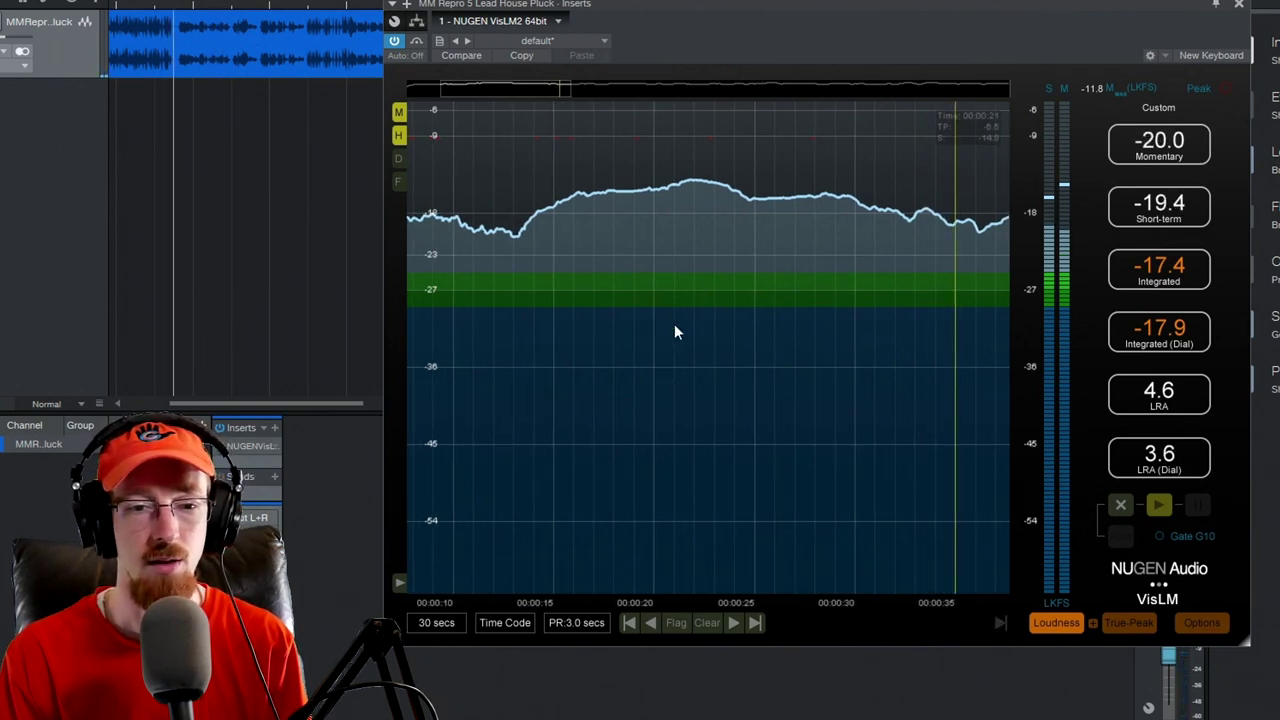
Step: Zoom the history graph from 35 mins to a 20-second window, skipping back toward the start
{"action": "left_click", "coordinate": [430, 625]}
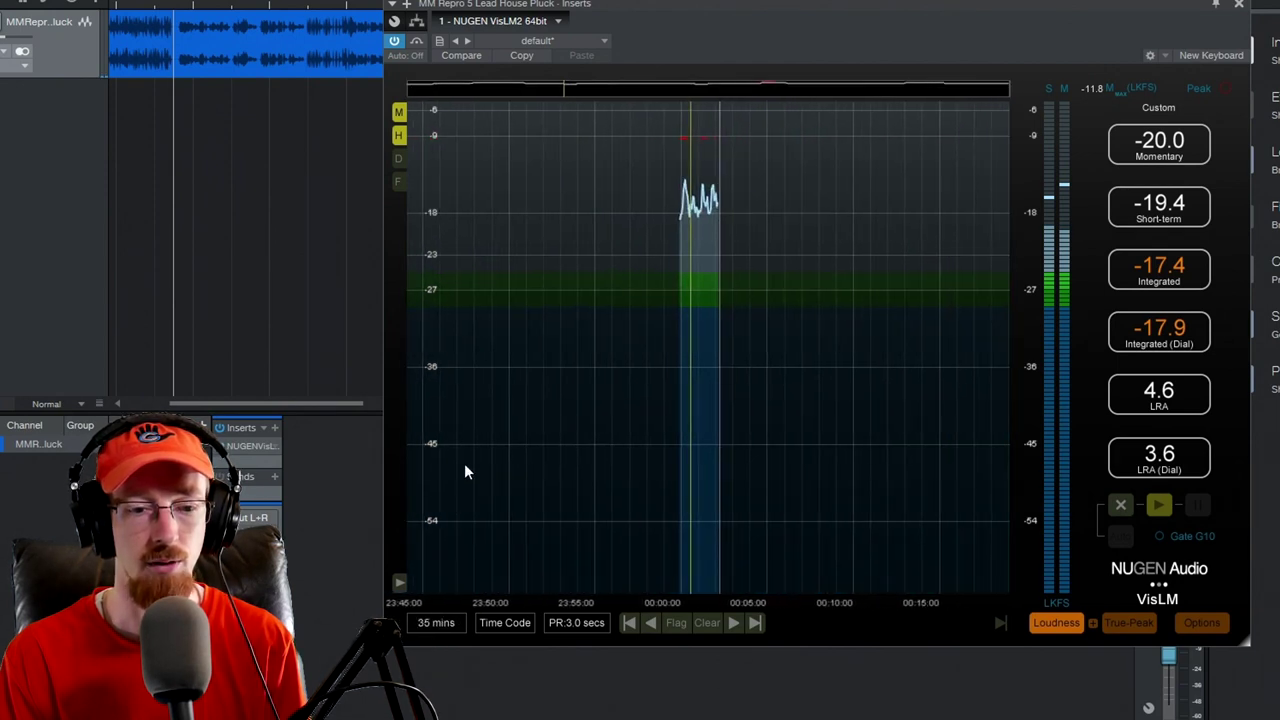
{"action": "scroll", "coordinate": [486, 250], "scroll_direction": "down", "scroll_amount": 3}
{"action": "scroll", "coordinate": [486, 233], "scroll_direction": "up", "scroll_amount": 1}
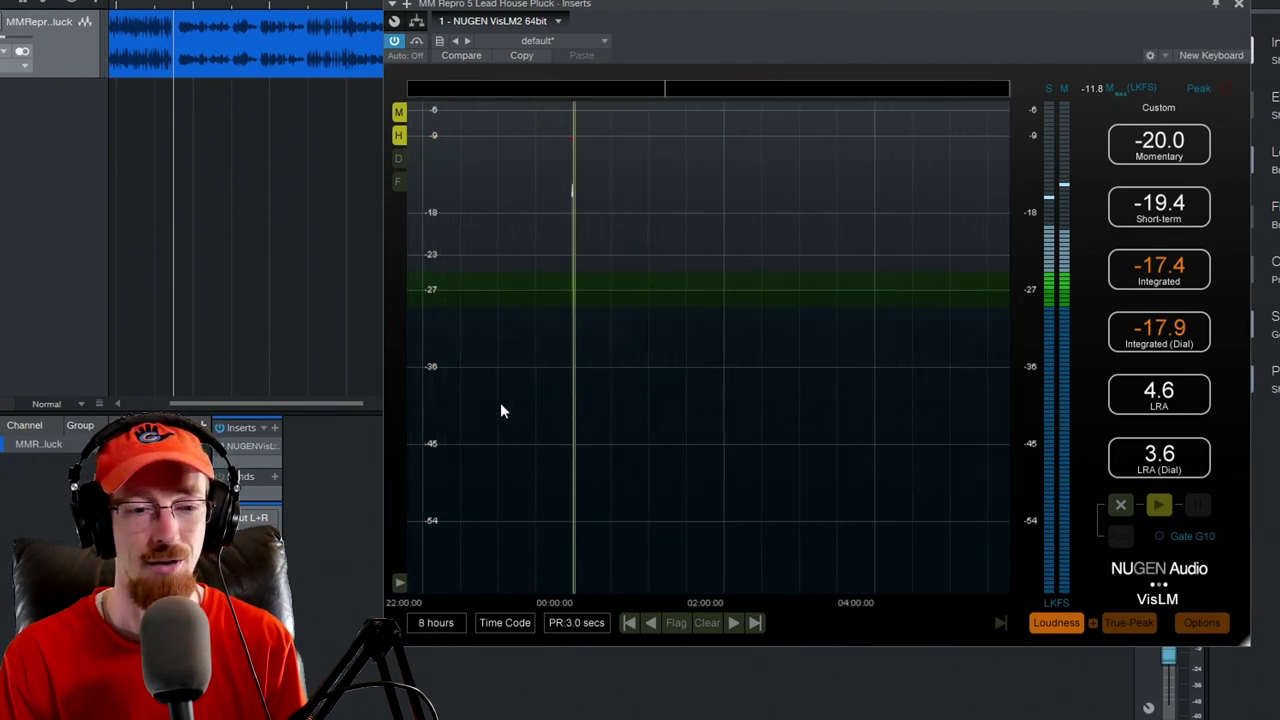
{"action": "scroll", "coordinate": [495, 470], "scroll_direction": "up", "scroll_amount": 4}
{"action": "scroll", "coordinate": [500, 520], "scroll_direction": "down", "scroll_amount": 2}
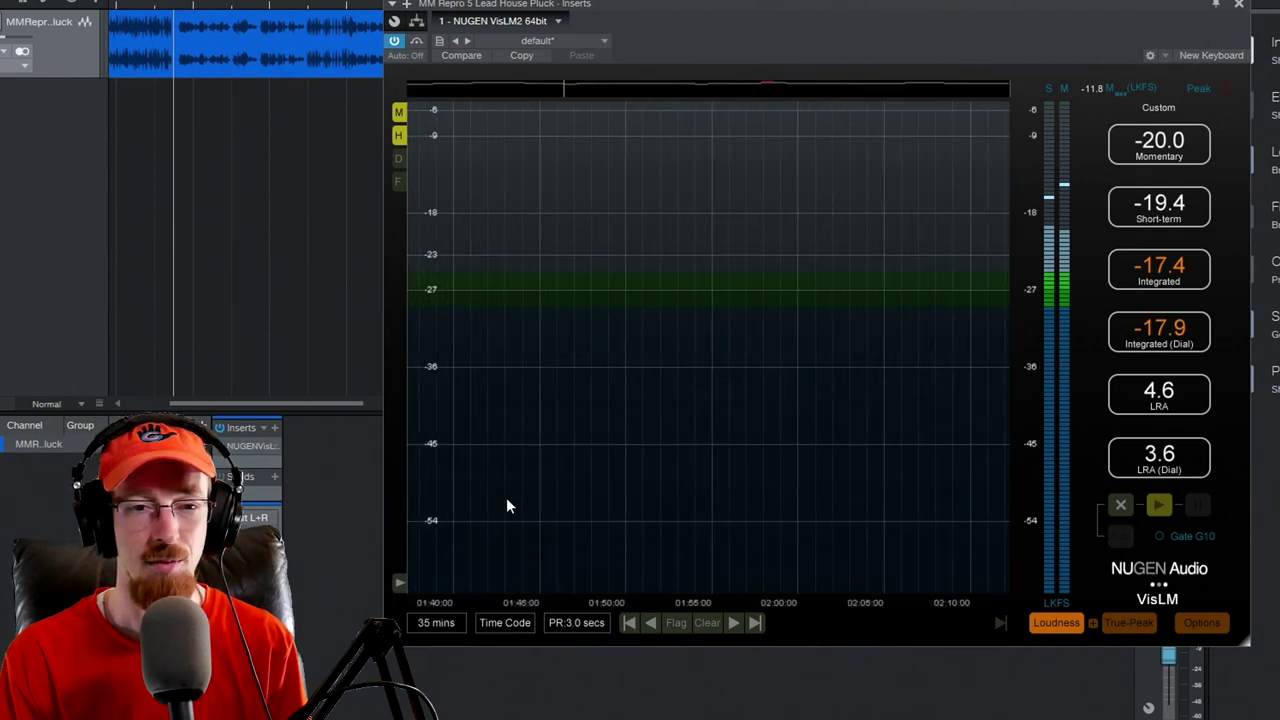
{"action": "scroll", "coordinate": [503, 515], "scroll_direction": "up", "scroll_amount": 1}
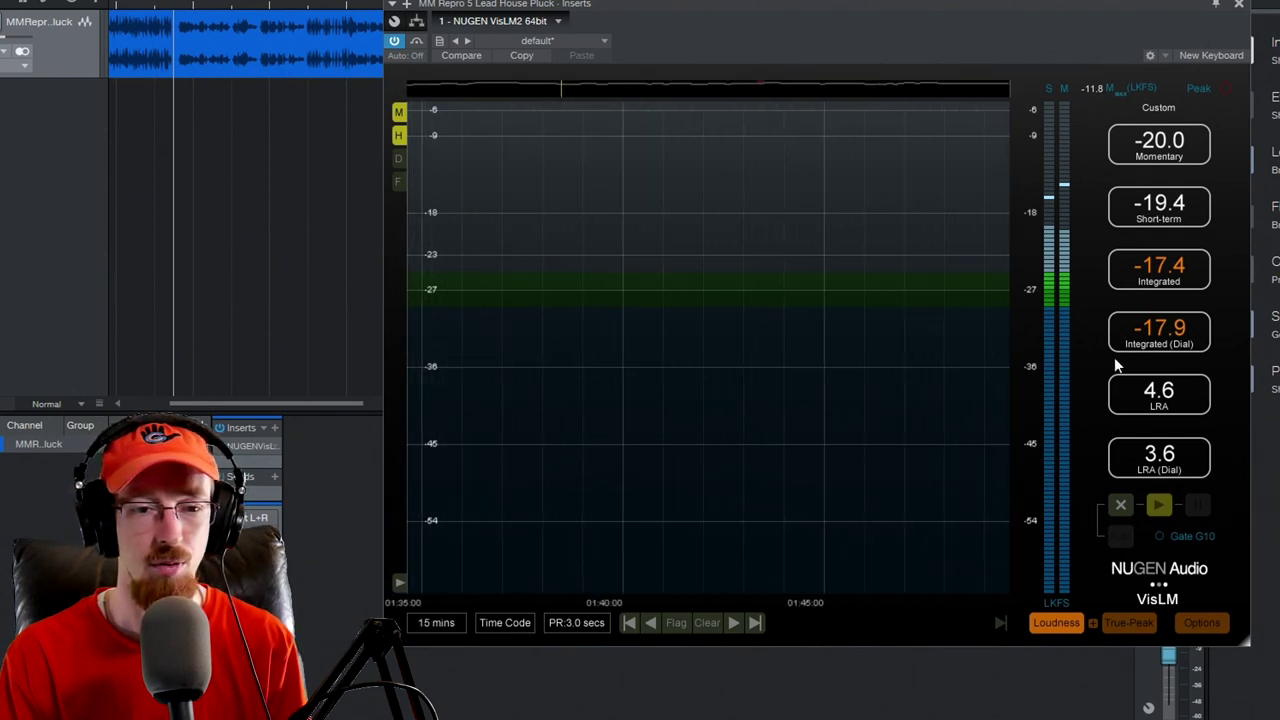
{"action": "left_click", "coordinate": [1000, 622]}
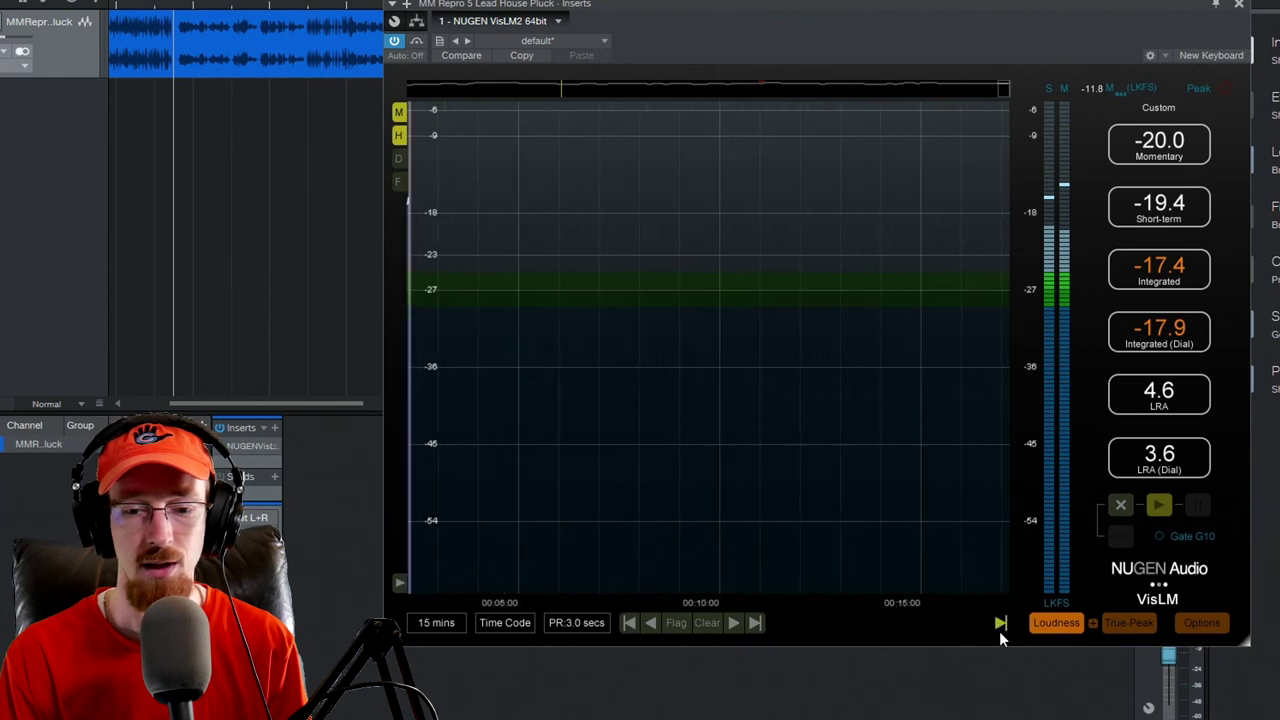
{"action": "left_click", "coordinate": [1000, 622]}
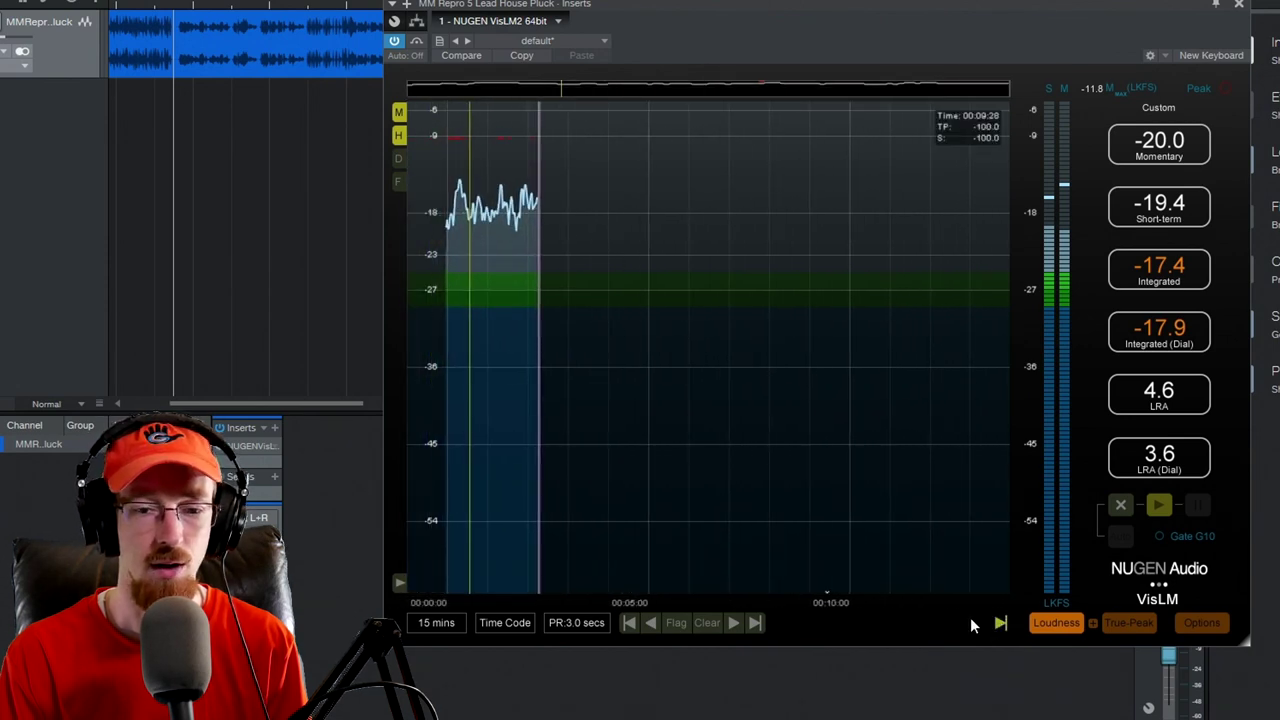
{"action": "scroll", "coordinate": [771, 363], "scroll_direction": "up", "scroll_amount": 3}
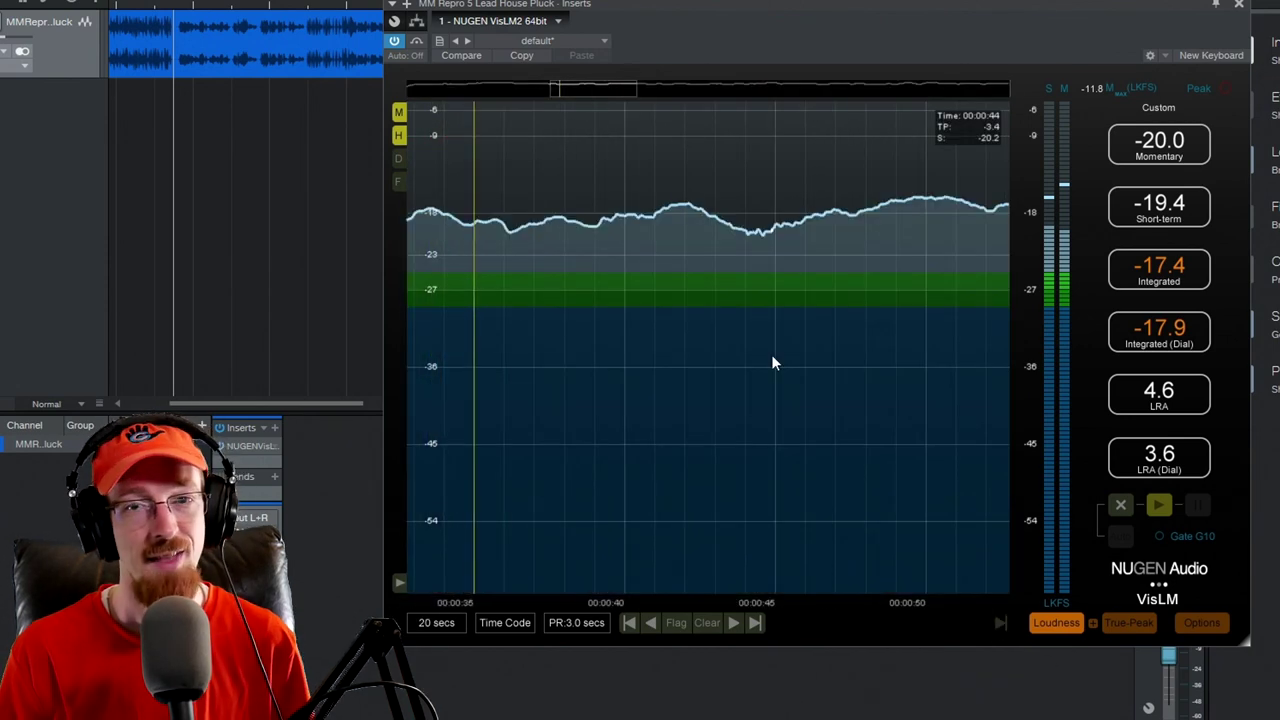